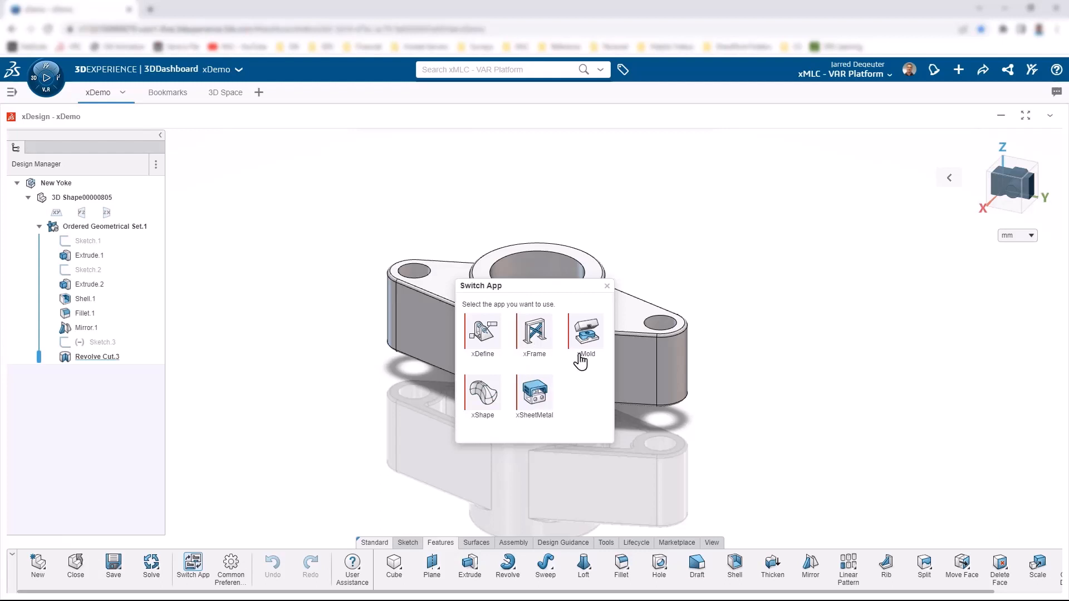
Switch the yoke part from xDesign to the xDefine app
{"action": "left_click", "coordinate": [484, 333]}
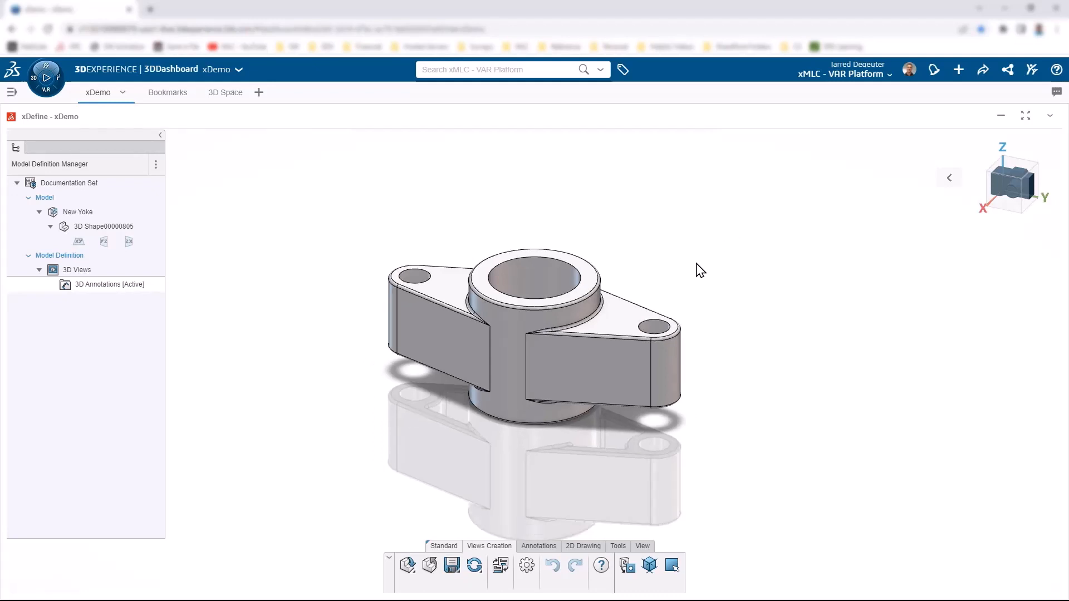
{"action": "mouse_move", "coordinate": [700, 269]}
{"action": "middle_mouse_down"}
{"action": "mouse_move", "coordinate": [603, 284]}
{"action": "mouse_move", "coordinate": [681, 262]}
{"action": "mouse_move", "coordinate": [768, 274]}
{"action": "mouse_move", "coordinate": [692, 251]}
{"action": "mouse_move", "coordinate": [695, 269]}
{"action": "middle_mouse_up"}
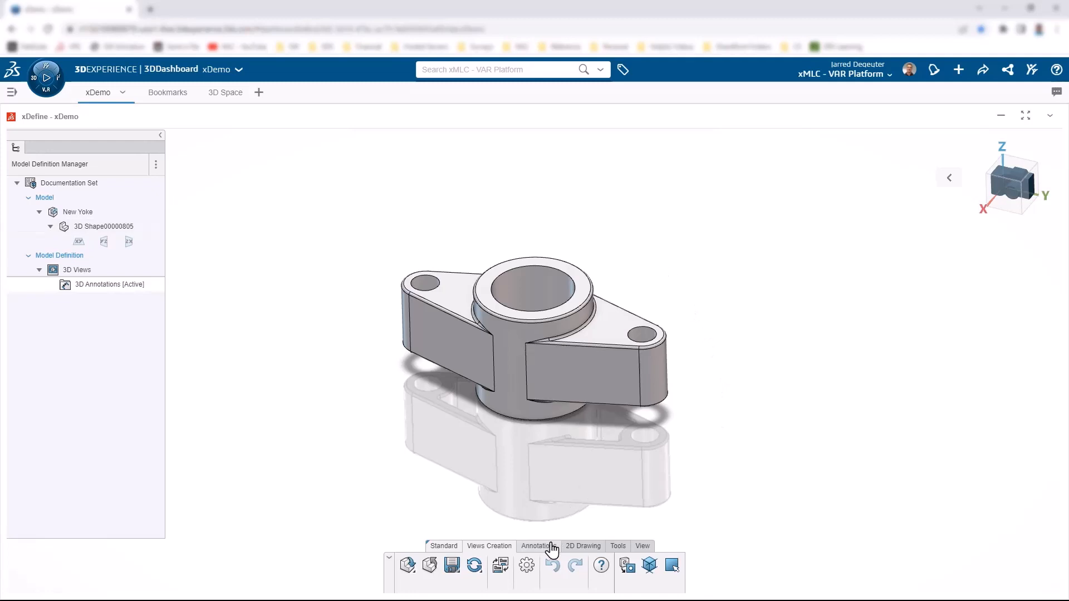
Display the action bar commands with their text labels
{"action": "right_click", "coordinate": [496, 549]}
{"action": "left_click", "coordinate": [526, 562]}
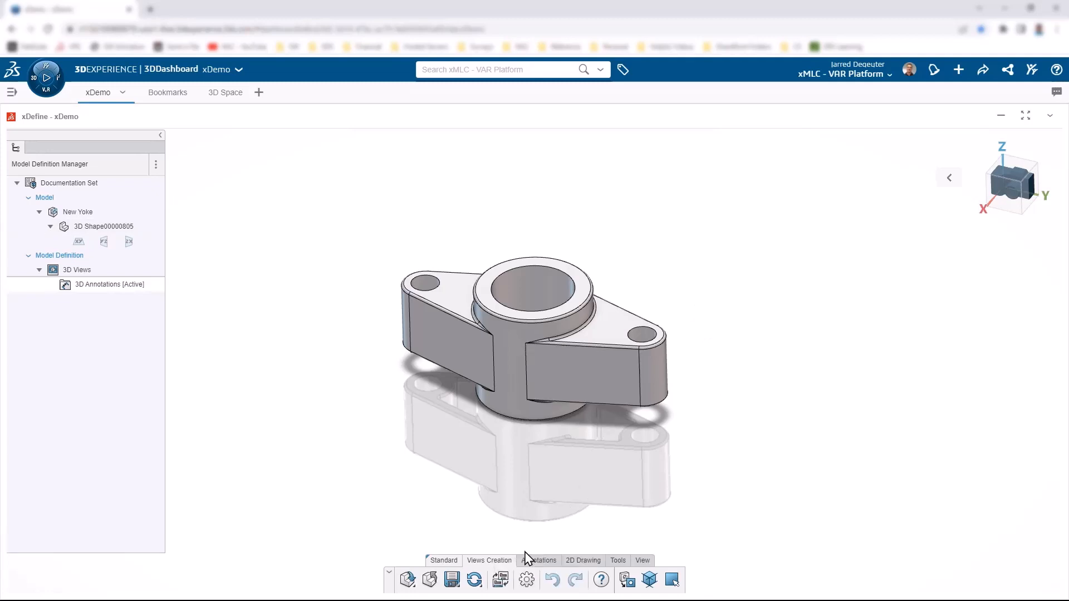
{"action": "right_click", "coordinate": [480, 568]}
{"action": "left_click", "coordinate": [495, 523]}
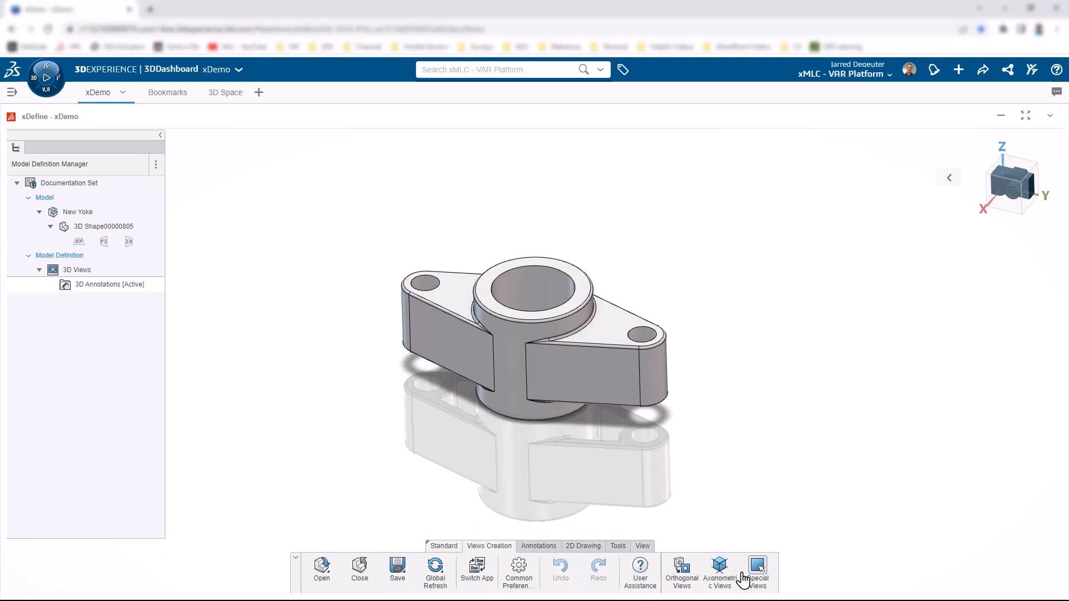
Create a Front orthogonal view with blue (0000ff) annotation color and exit the view
{"action": "left_click", "coordinate": [682, 574]}
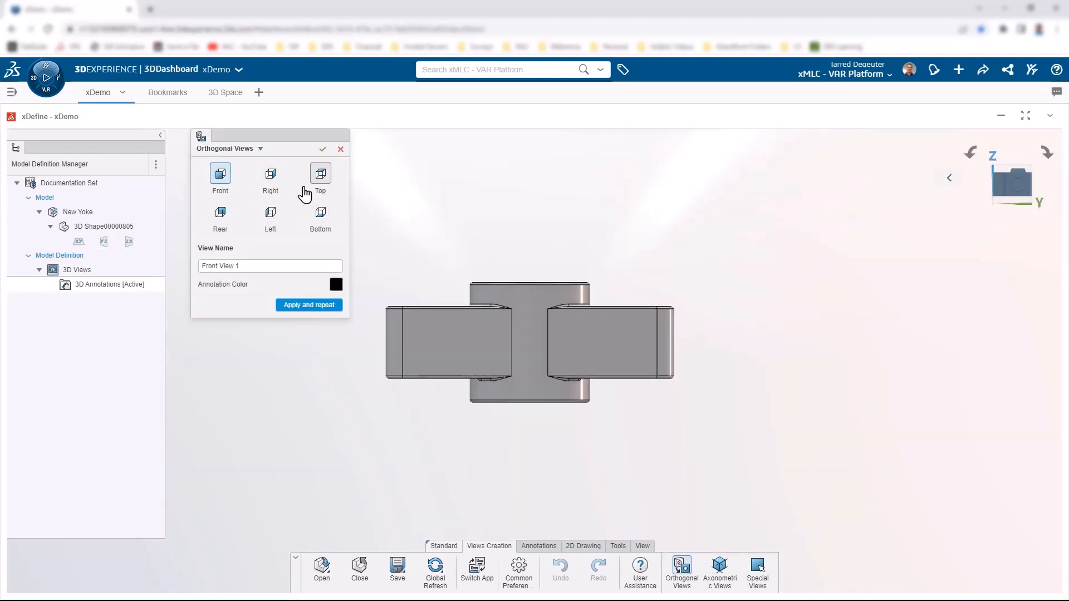
{"action": "left_click", "coordinate": [336, 285]}
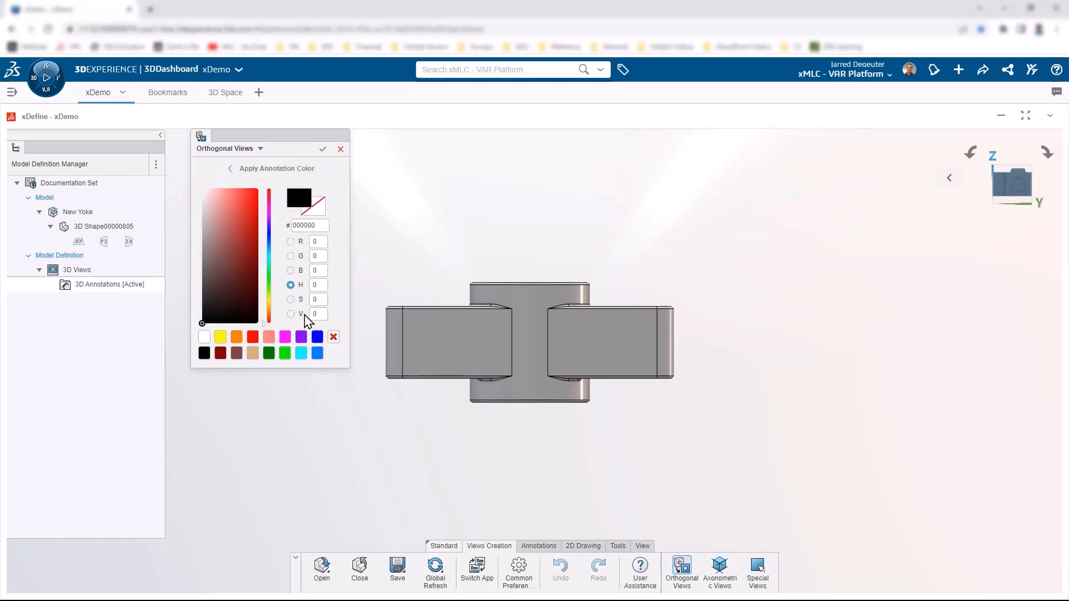
{"action": "left_click", "coordinate": [317, 337]}
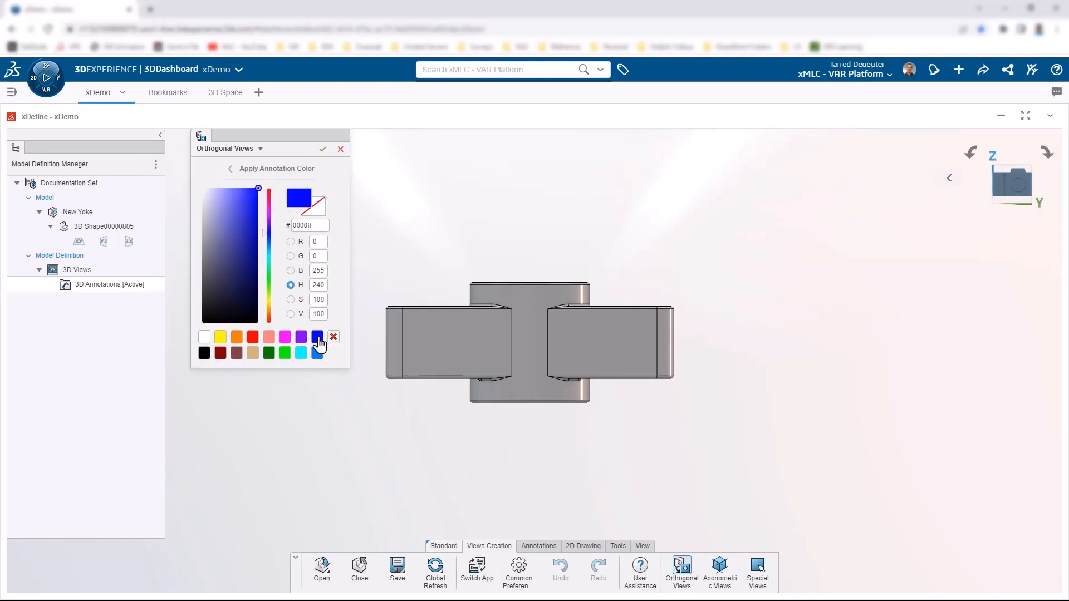
{"action": "left_click", "coordinate": [323, 151]}
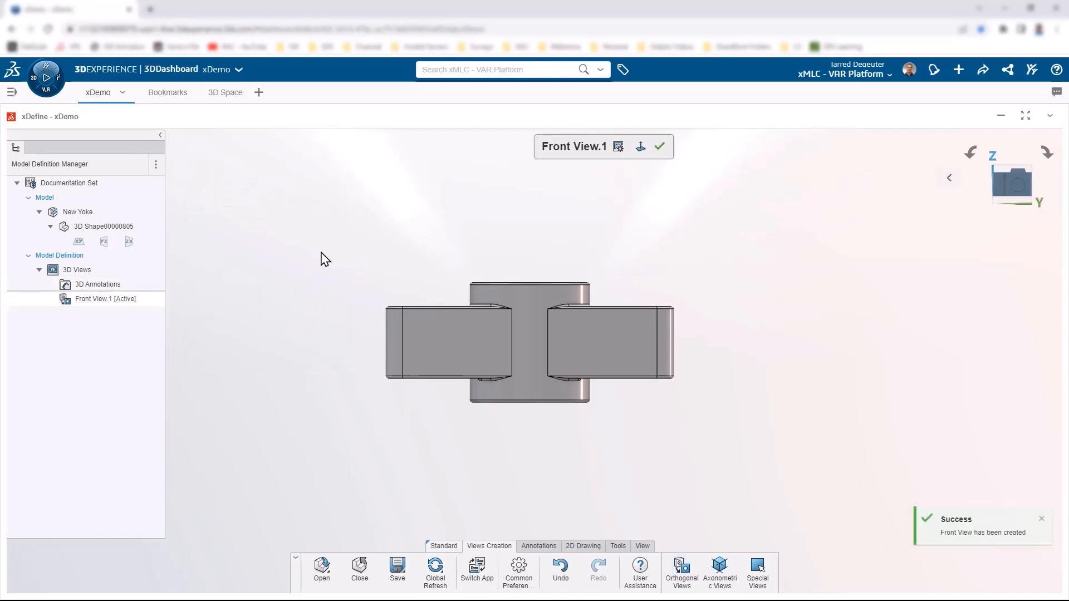
{"action": "left_click", "coordinate": [661, 147]}
Create a Right orthogonal view of the yoke with blue (0000ff) annotation color
{"action": "left_click", "coordinate": [682, 568]}
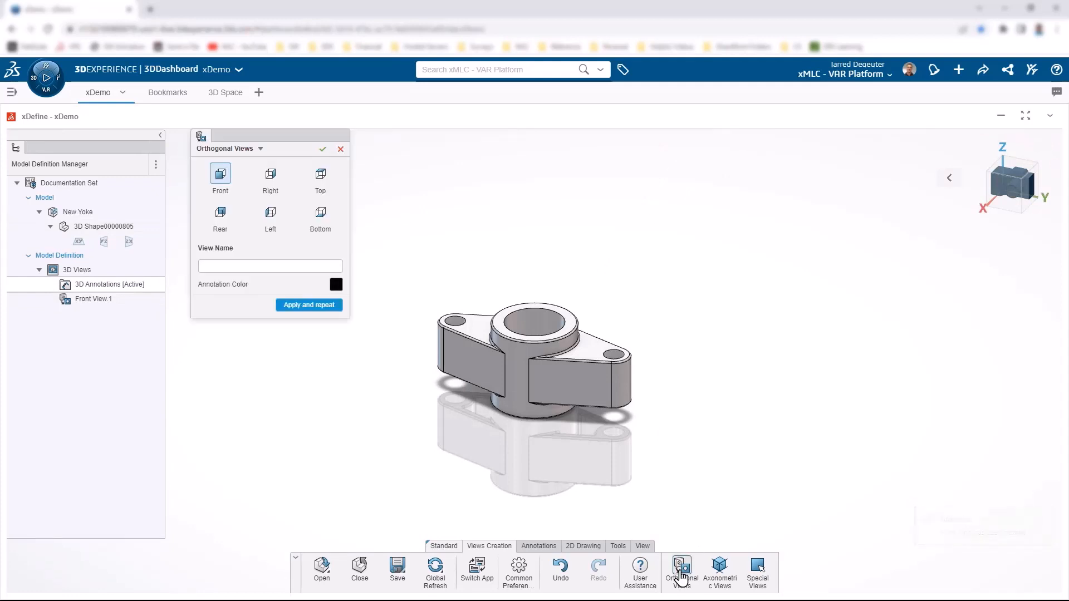
{"action": "left_click", "coordinate": [273, 177]}
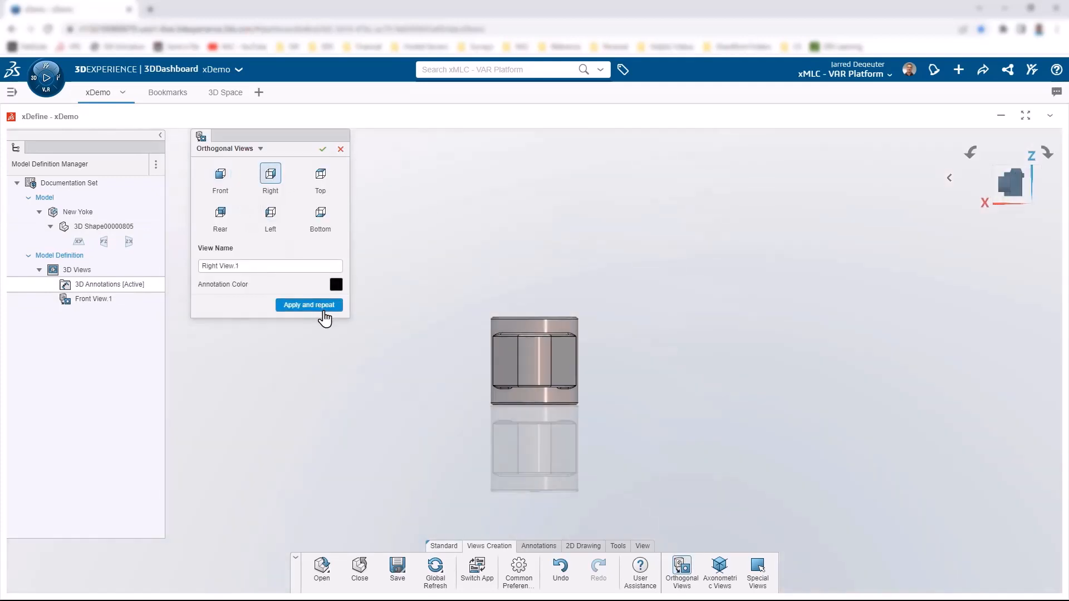
{"action": "left_click", "coordinate": [336, 285]}
{"action": "left_click", "coordinate": [317, 336]}
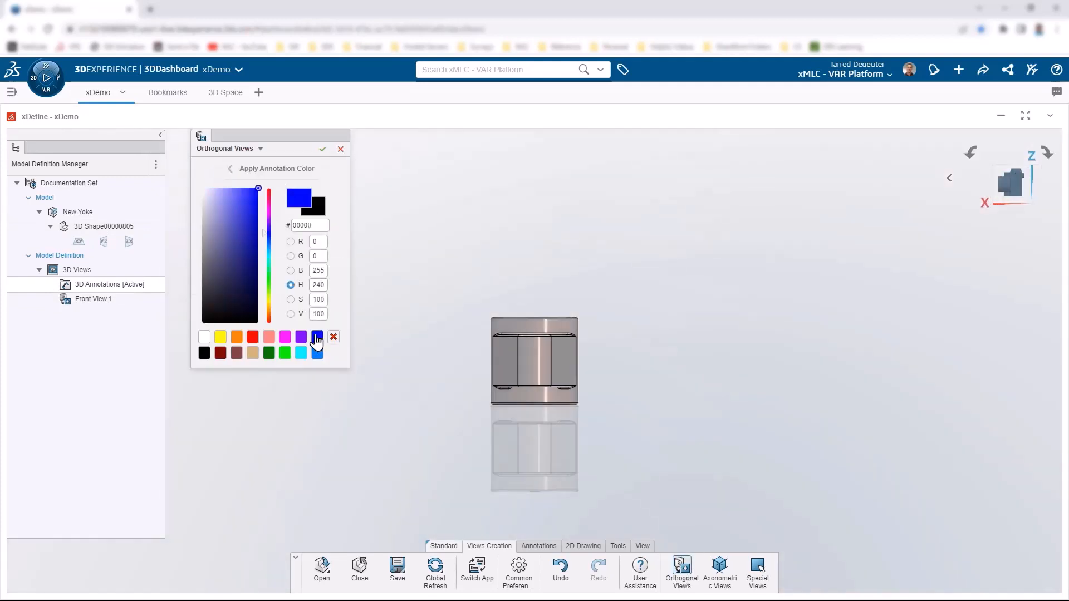
{"action": "left_click", "coordinate": [322, 149]}
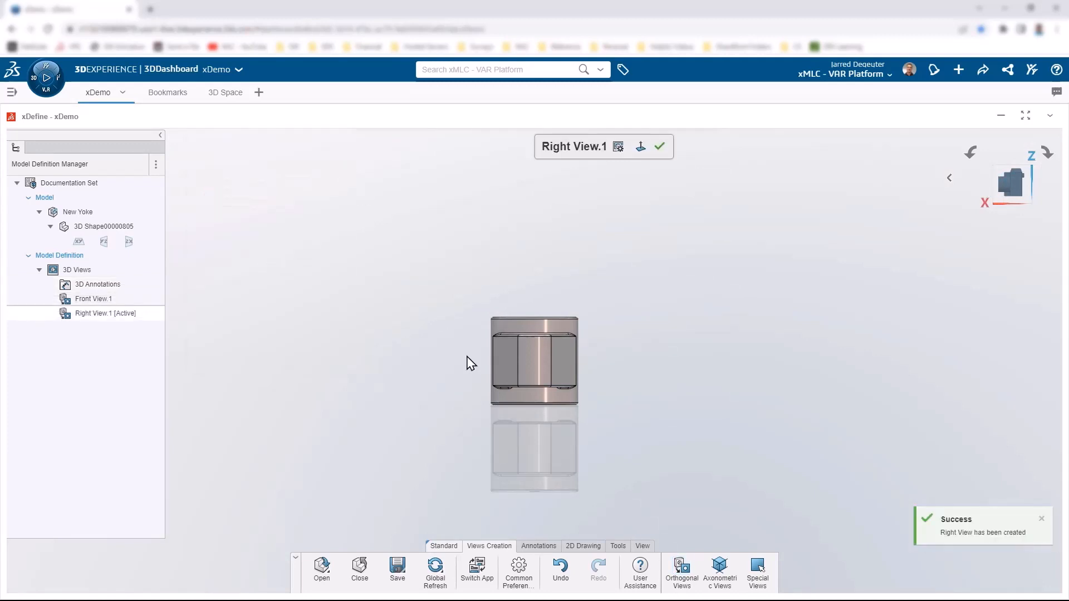
Create a Top orthogonal view of the yoke with blue (0000ff) annotation color
{"action": "left_click", "coordinate": [682, 568]}
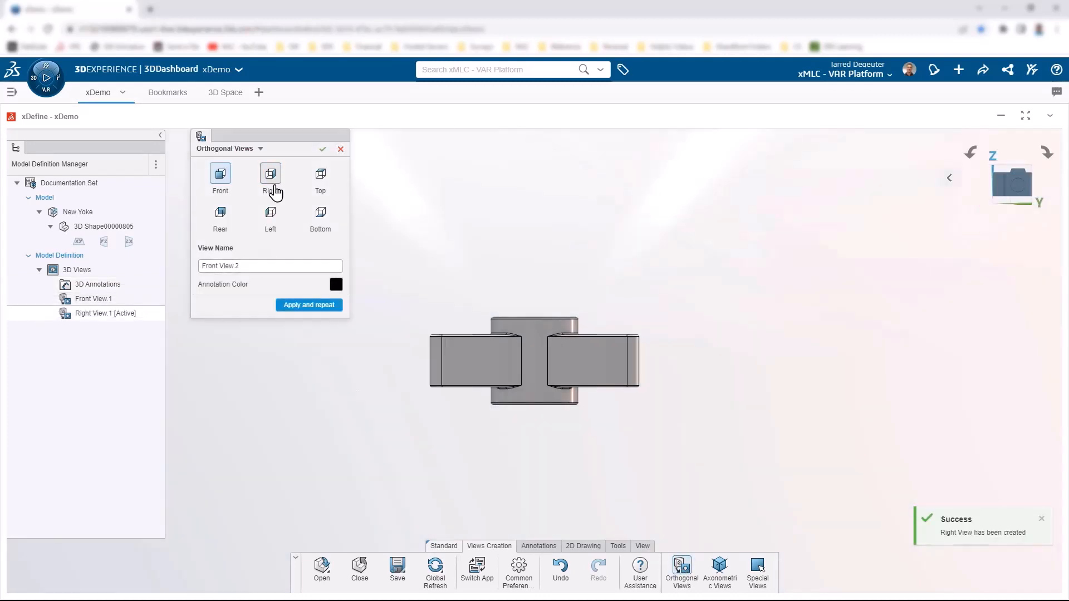
{"action": "left_click", "coordinate": [322, 176]}
{"action": "left_click", "coordinate": [336, 284]}
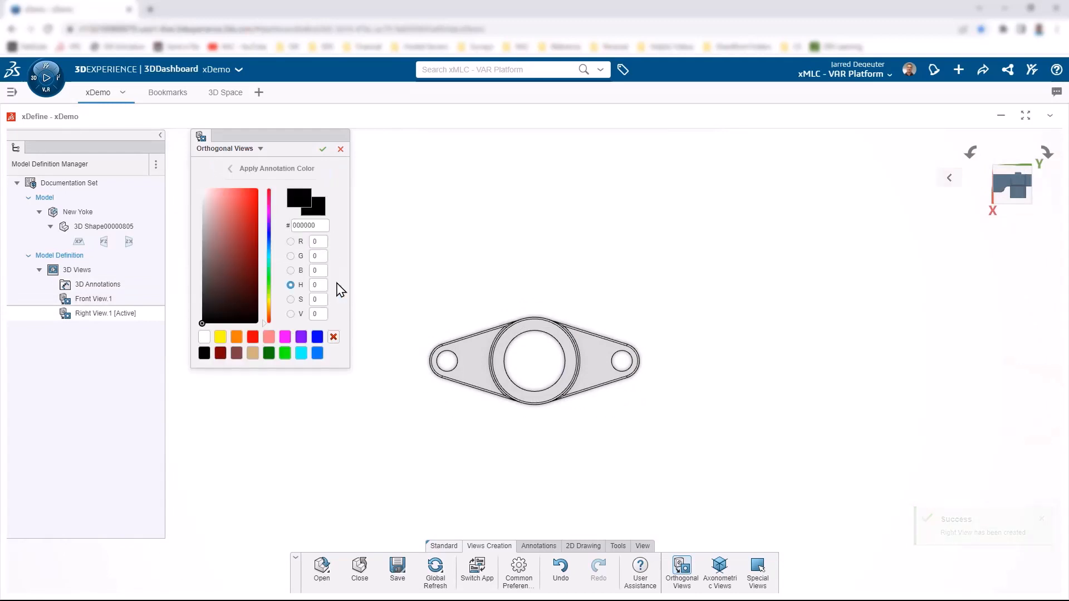
{"action": "left_click", "coordinate": [317, 338]}
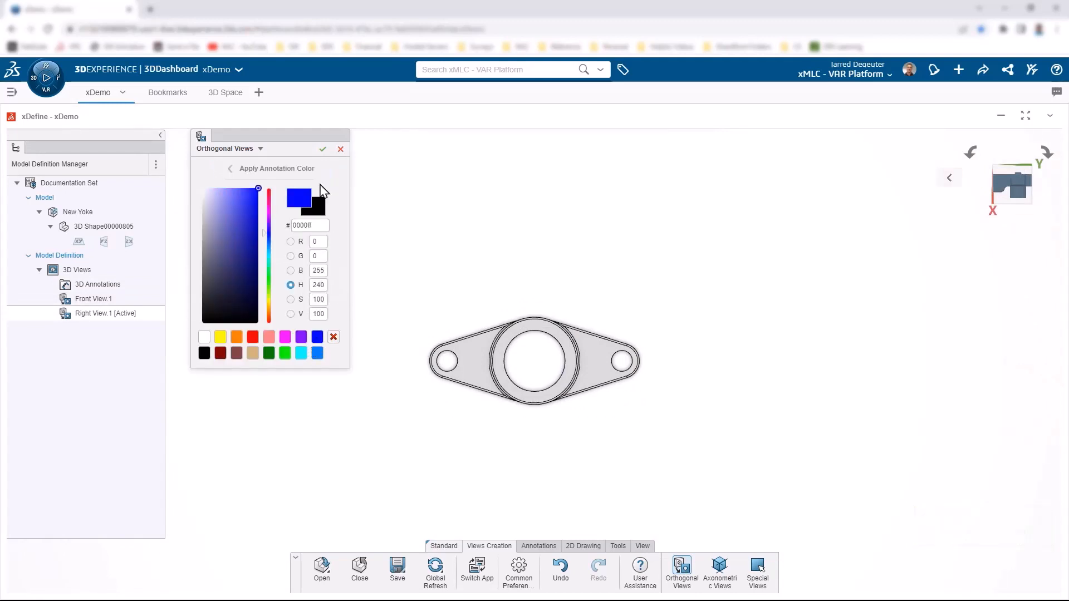
{"action": "left_click", "coordinate": [323, 151]}
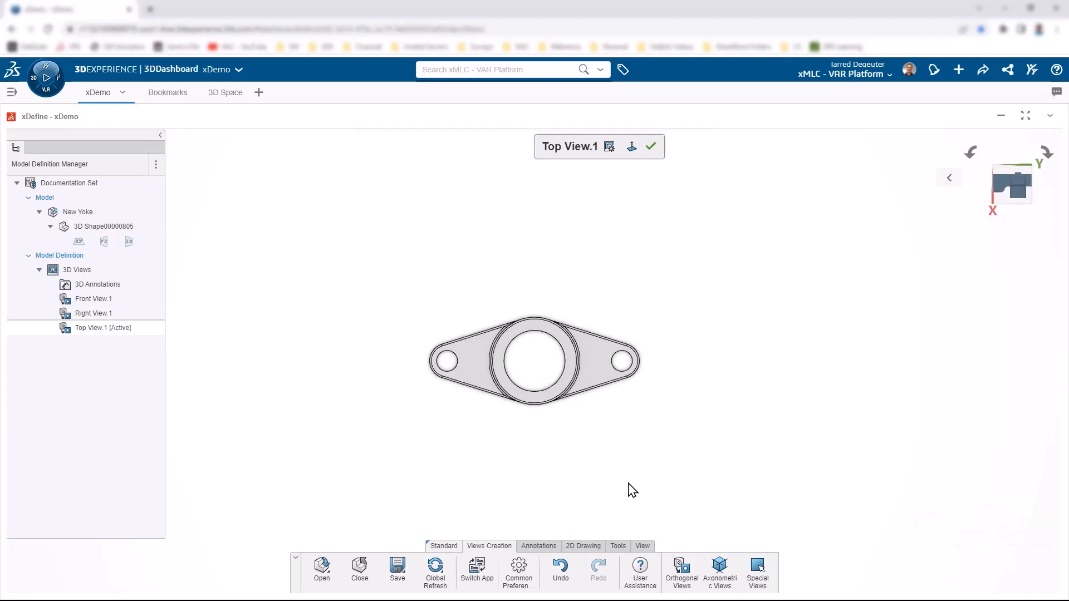
Dimension the distance between the two small end holes in the top view, placing it above the part
{"action": "left_click", "coordinate": [538, 546]}
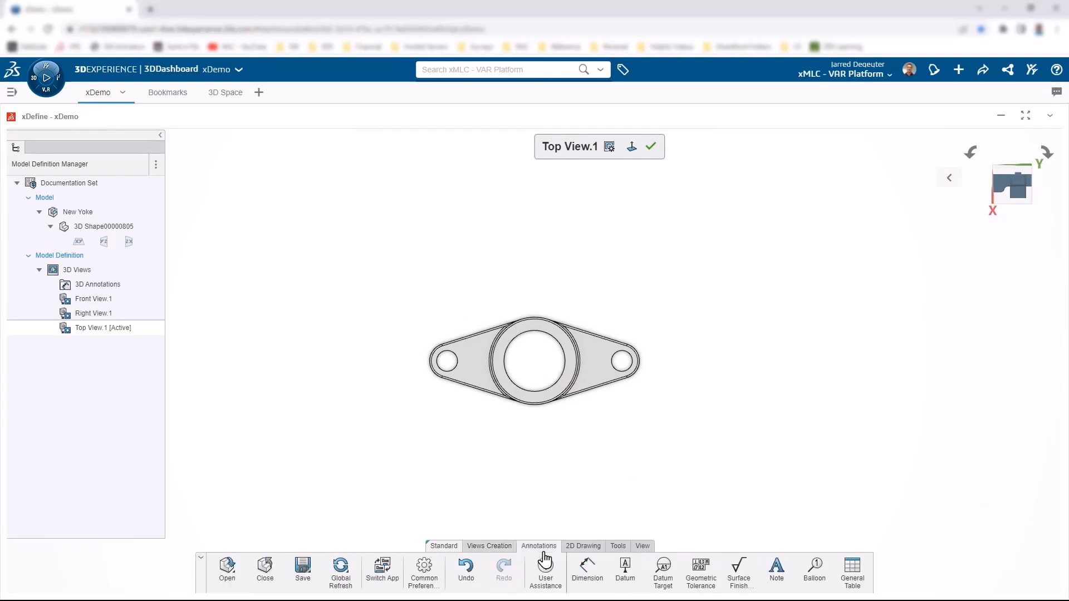
{"action": "left_click", "coordinate": [587, 567]}
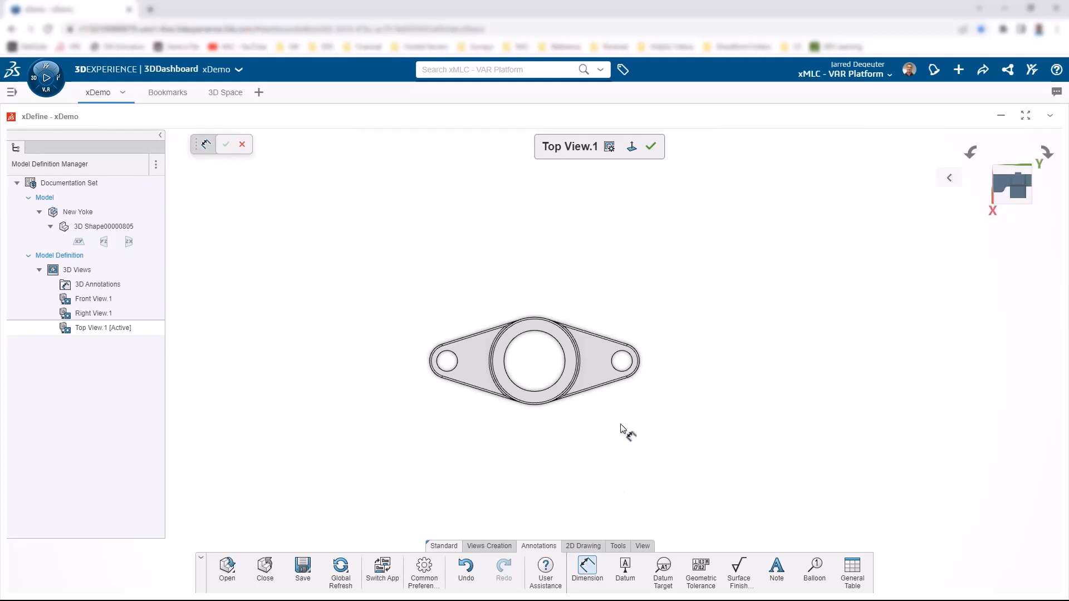
{"action": "left_click", "coordinate": [456, 365]}
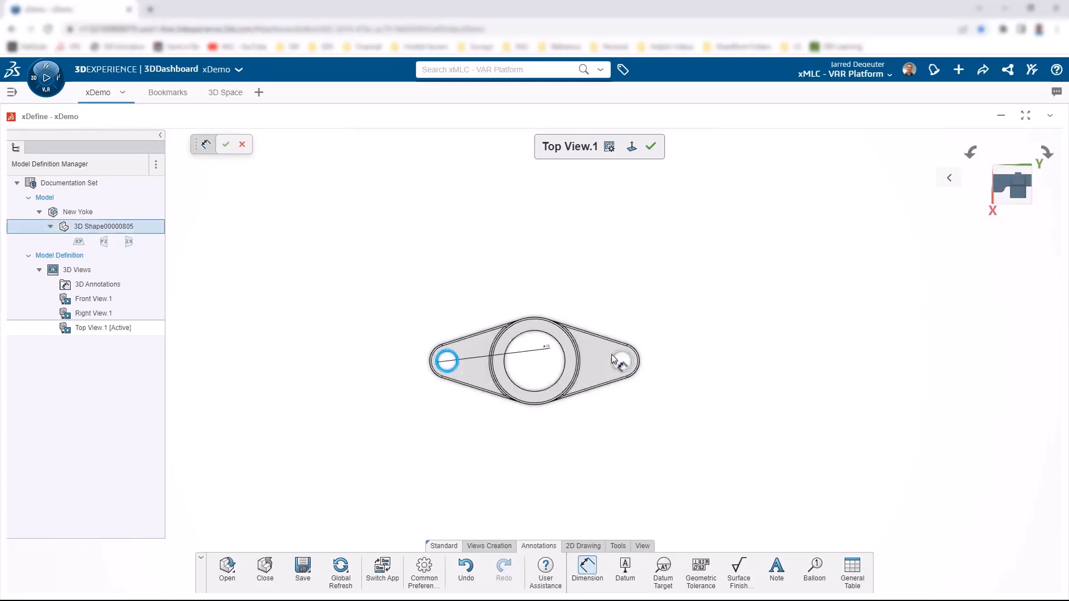
{"action": "left_click", "coordinate": [617, 358]}
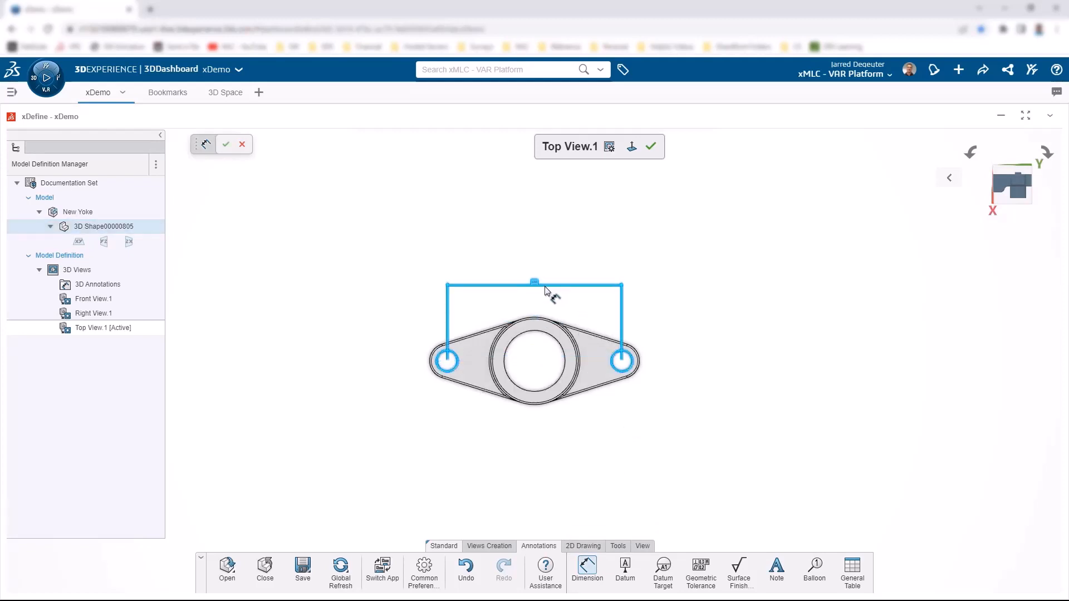
{"action": "left_click", "coordinate": [544, 294]}
Add diameter dimensions to the central bore and the right end hole, placed outside the part outline
{"action": "scroll", "coordinate": [584, 356], "scroll_direction": "up", "scroll_amount": 2}
{"action": "scroll", "coordinate": [579, 310], "scroll_direction": "up", "scroll_amount": 1}
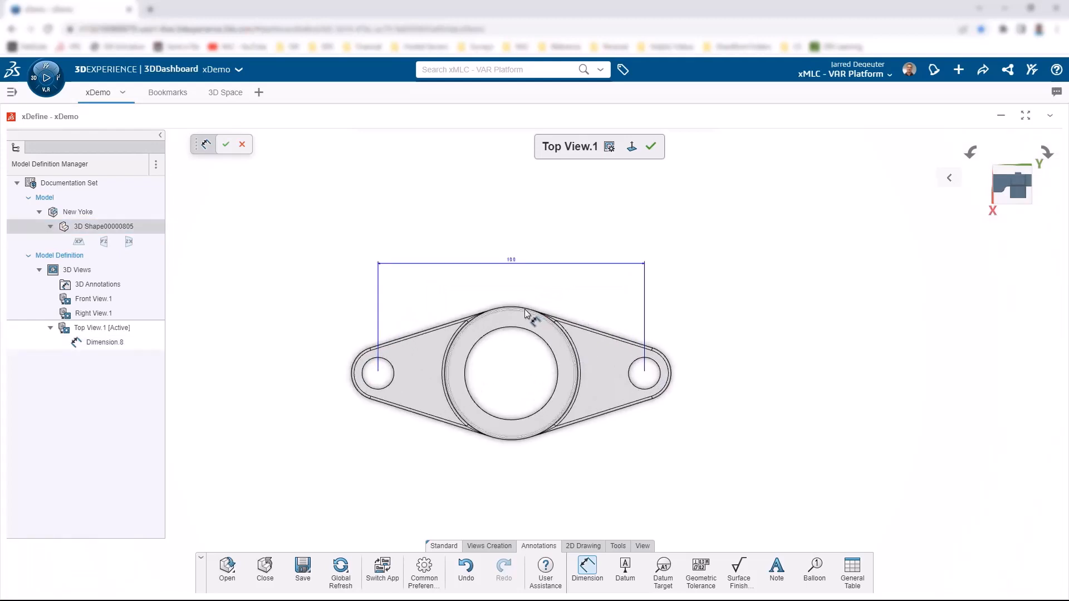
{"action": "left_click", "coordinate": [523, 334]}
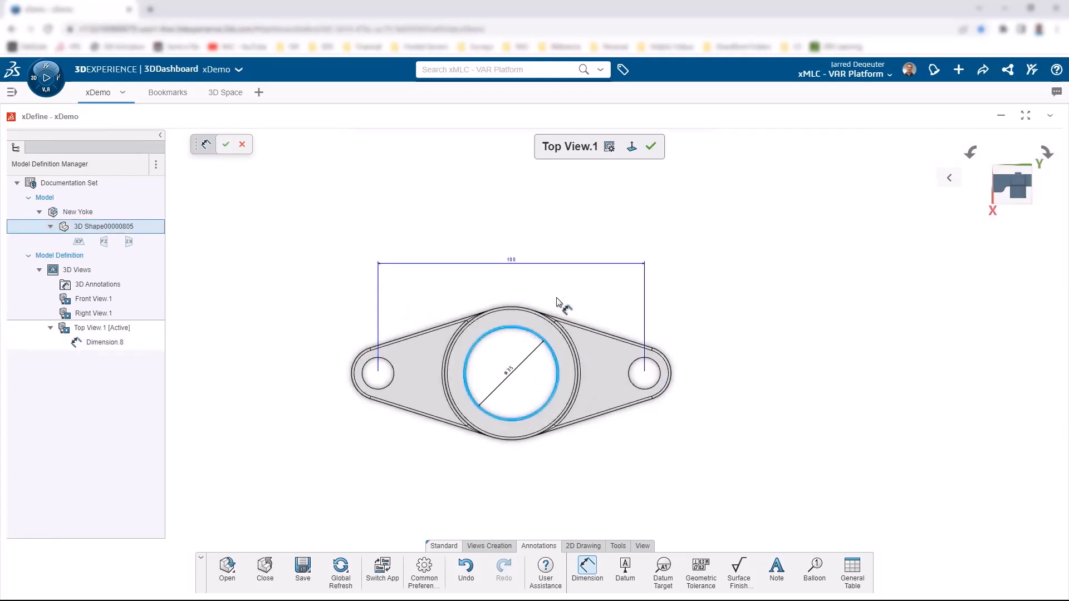
{"action": "left_click", "coordinate": [577, 291]}
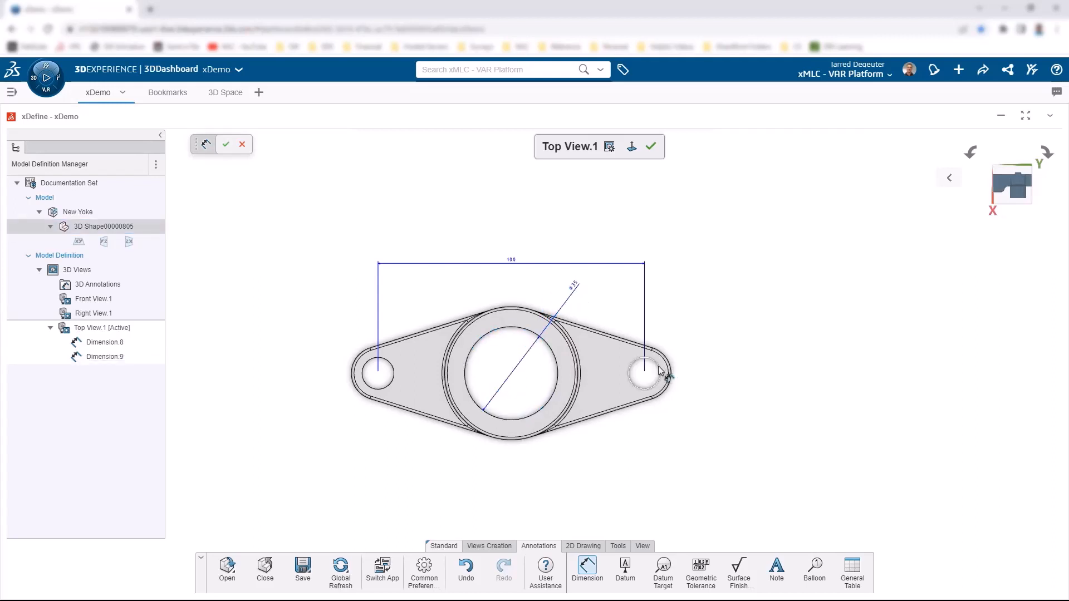
{"action": "left_click", "coordinate": [662, 370]}
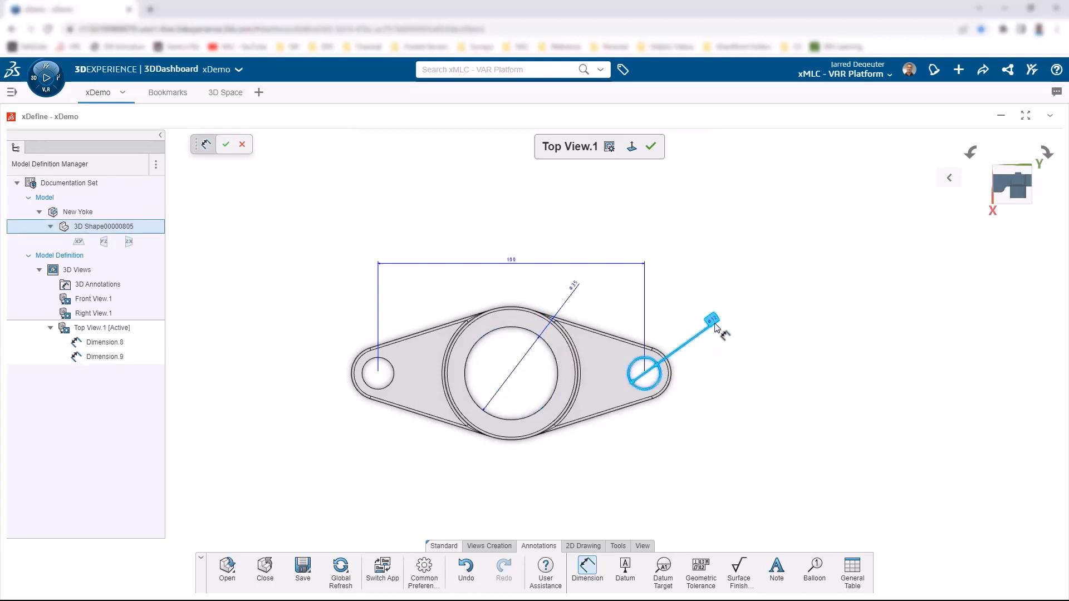
{"action": "left_click", "coordinate": [715, 327]}
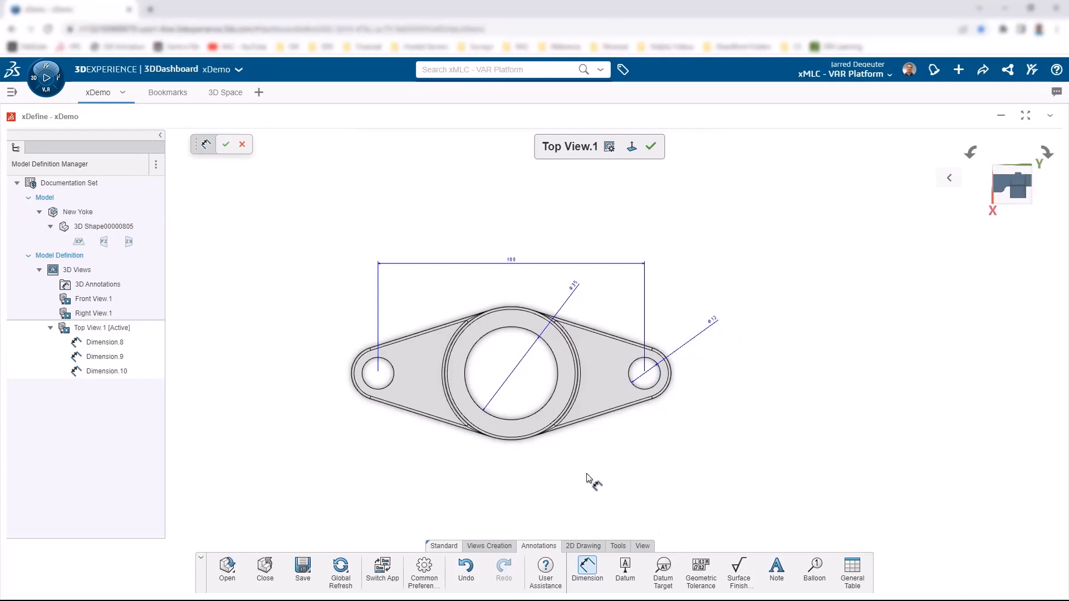
Attach a datum labelled A to the central boss's outer circle, placing it below the part
{"action": "left_click", "coordinate": [625, 567]}
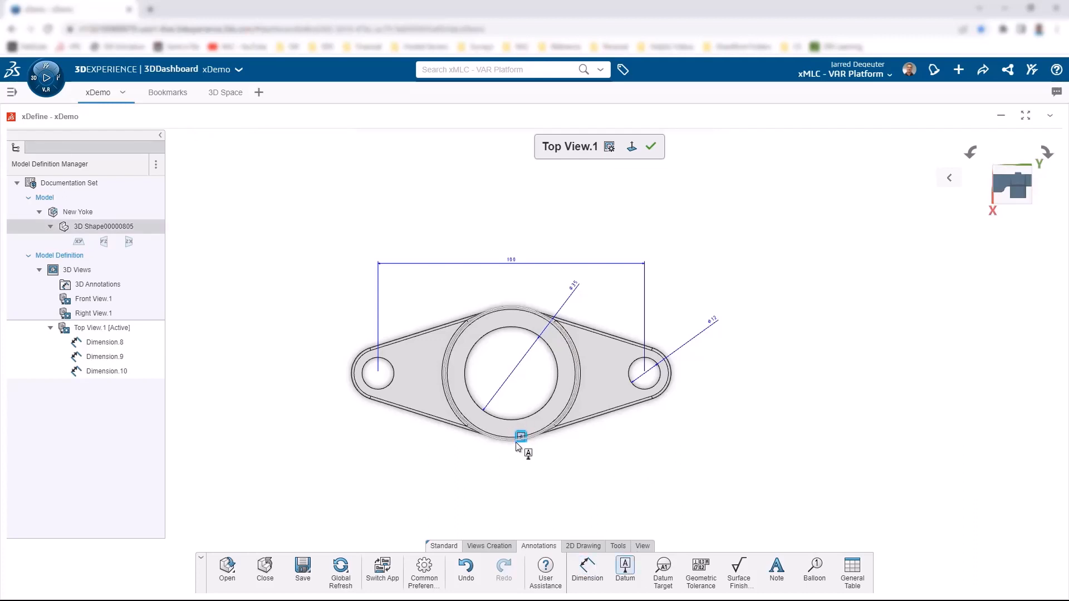
{"action": "left_click", "coordinate": [542, 469]}
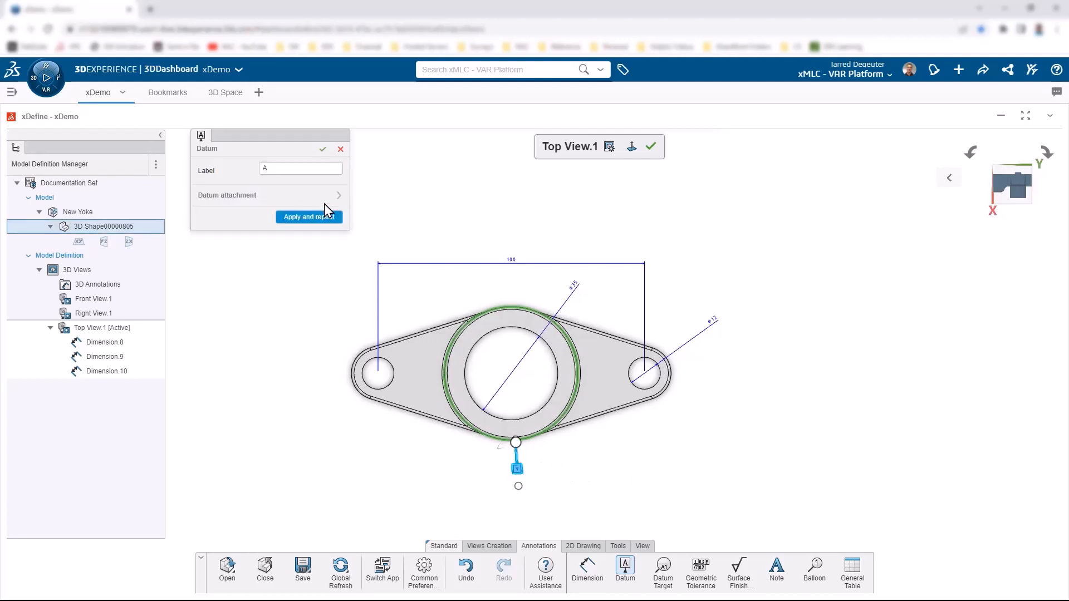
{"action": "left_click", "coordinate": [322, 149]}
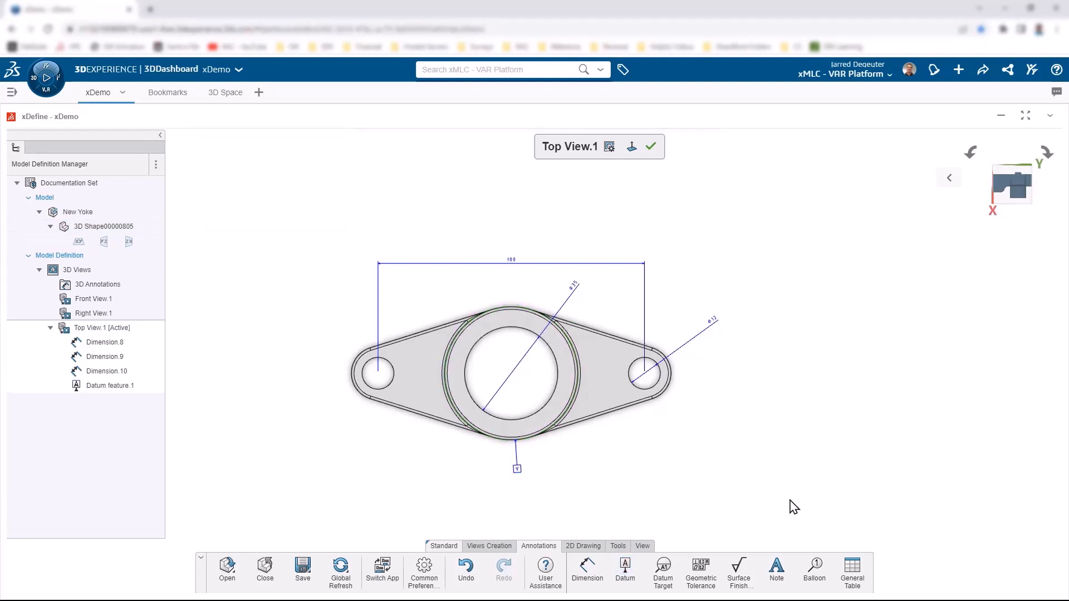
Attach a geometric tolerance to the central bore, placed to its upper right, and choose the concentricity symbol
{"action": "left_click", "coordinate": [703, 569]}
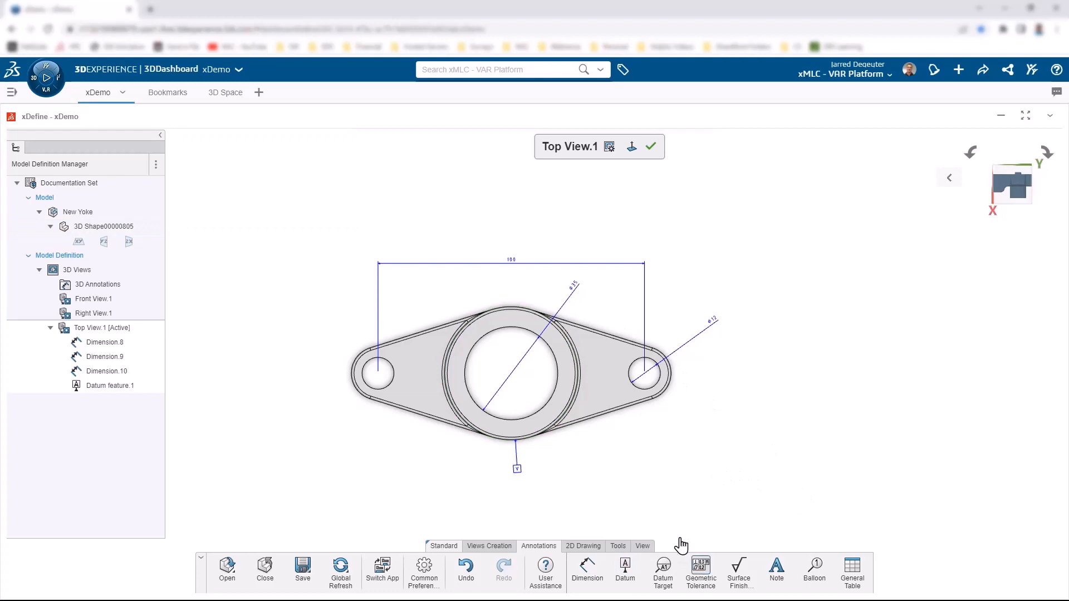
{"action": "left_click", "coordinate": [557, 366]}
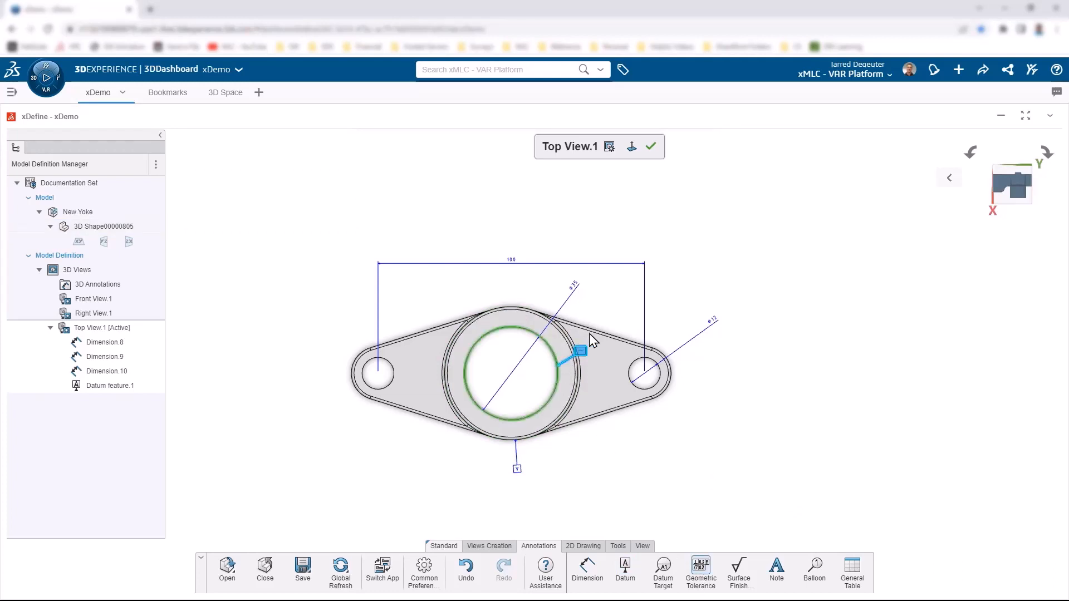
{"action": "left_click", "coordinate": [605, 313]}
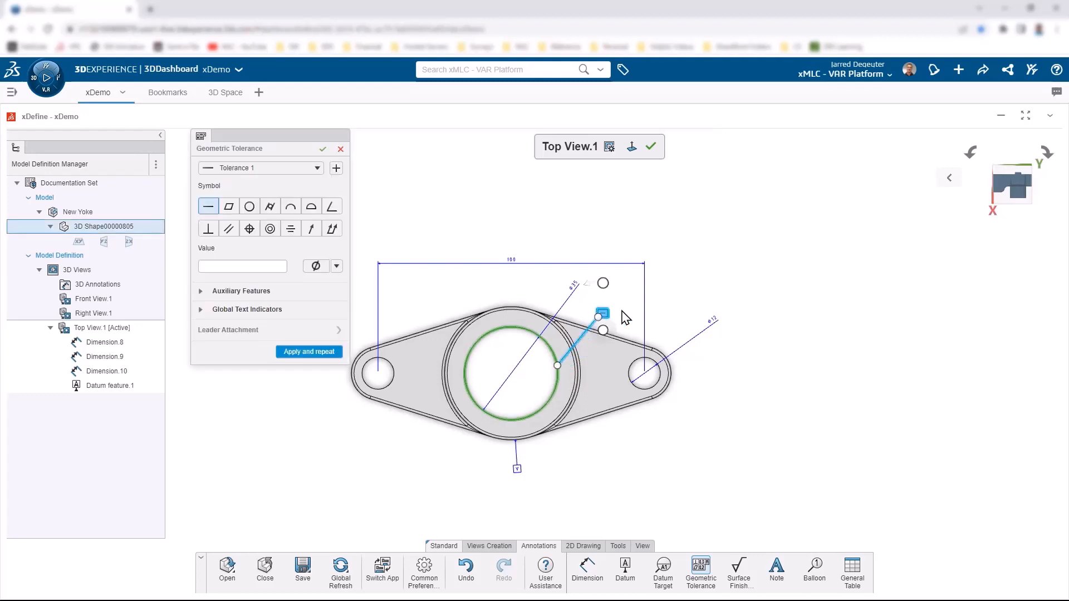
{"action": "left_click", "coordinate": [269, 229]}
Set the concentricity tolerance to 0.1 with datum reference A, apply it, and exit the top view
{"action": "left_click", "coordinate": [243, 262]}
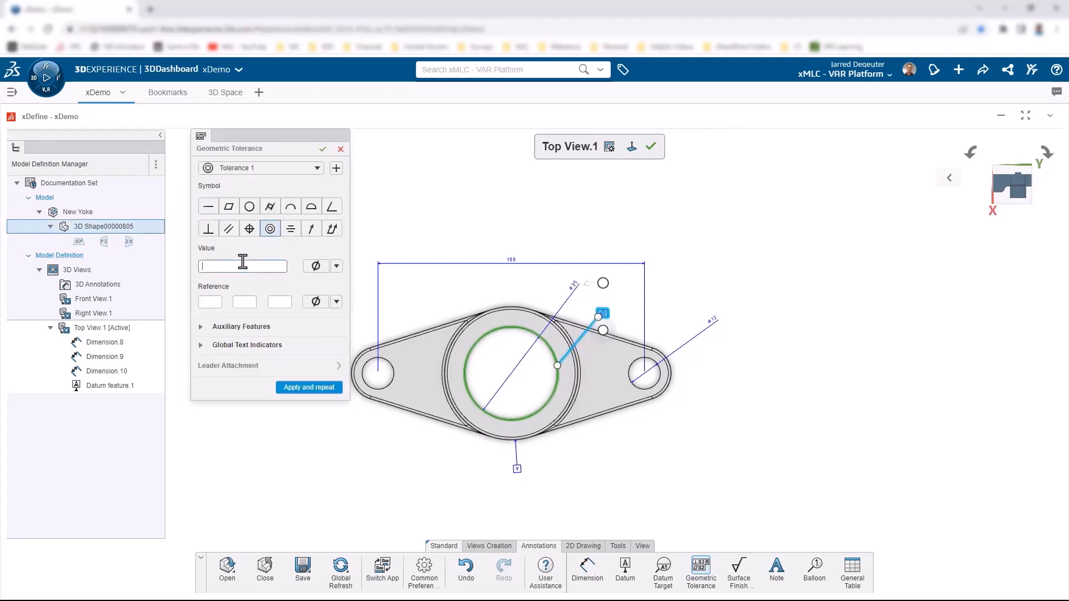
{"action": "type", "text": ".01"}
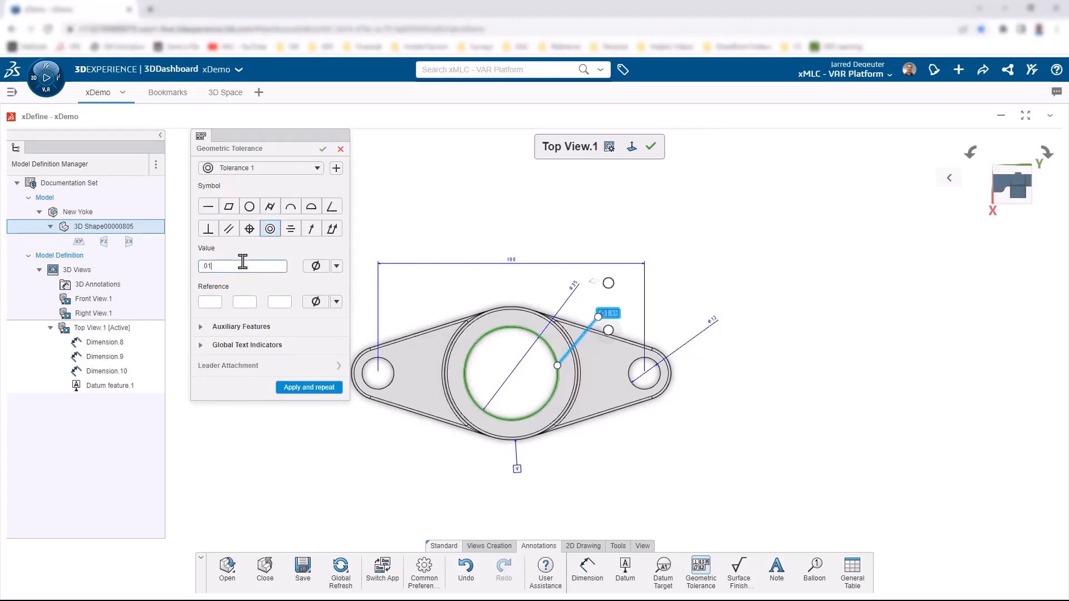
{"action": "key", "text": "BackSpace"}
{"action": "key", "text": "BackSpace"}
{"action": "key", "text": "BackSpace"}
{"action": "type", "text": "0.1"}
{"action": "left_click", "coordinate": [207, 301]}
{"action": "type", "text": "A"}
{"action": "left_click", "coordinate": [300, 388]}
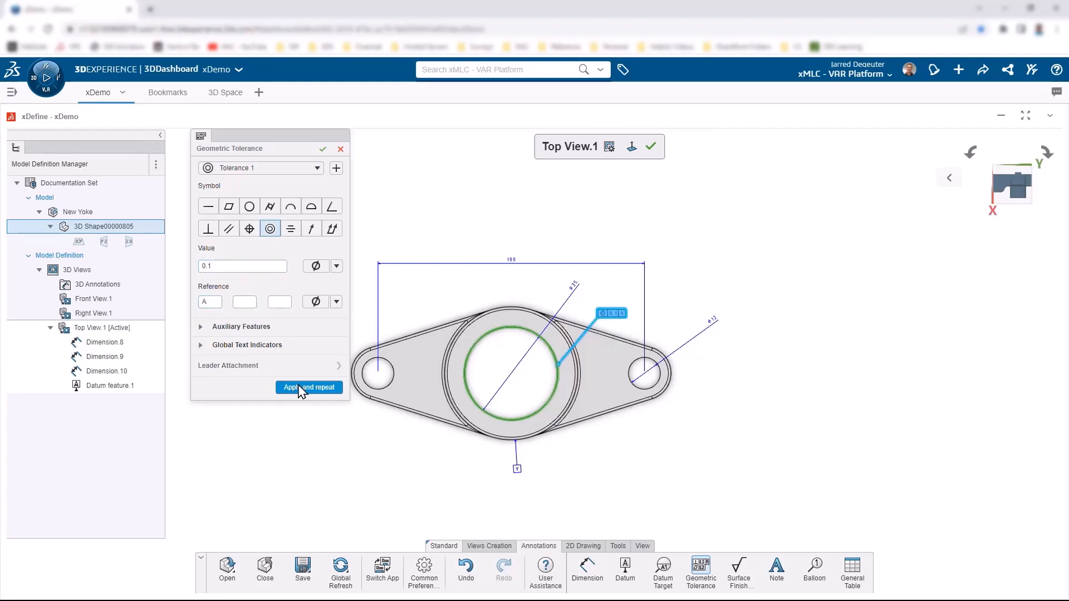
{"action": "left_click", "coordinate": [651, 147]}
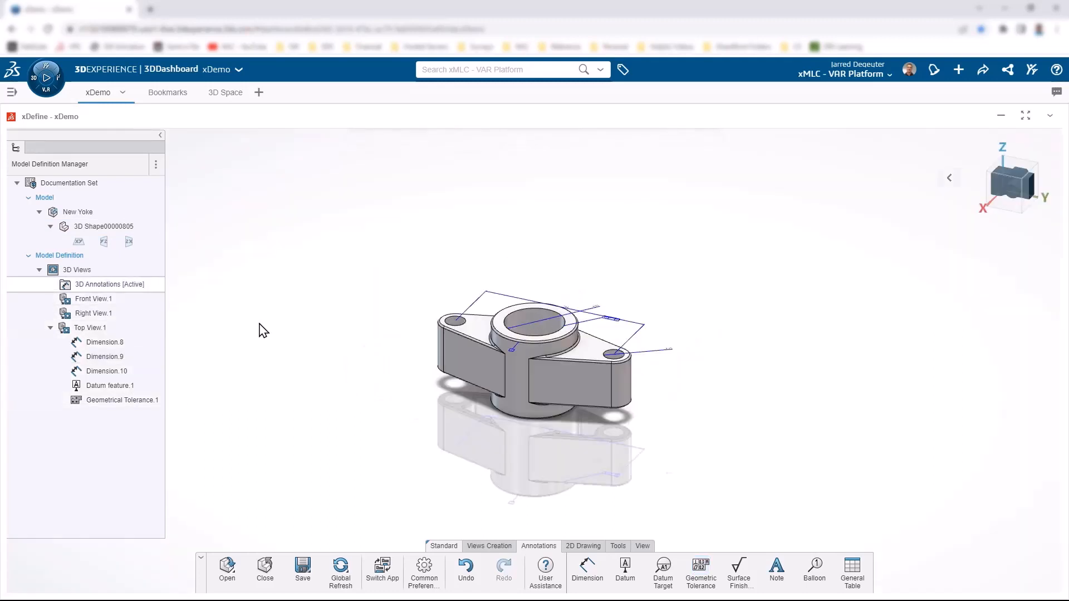
In the front view, dimension the central boss's overall height and place the dimension beyond the part's right end
{"action": "double_click", "coordinate": [92, 299]}
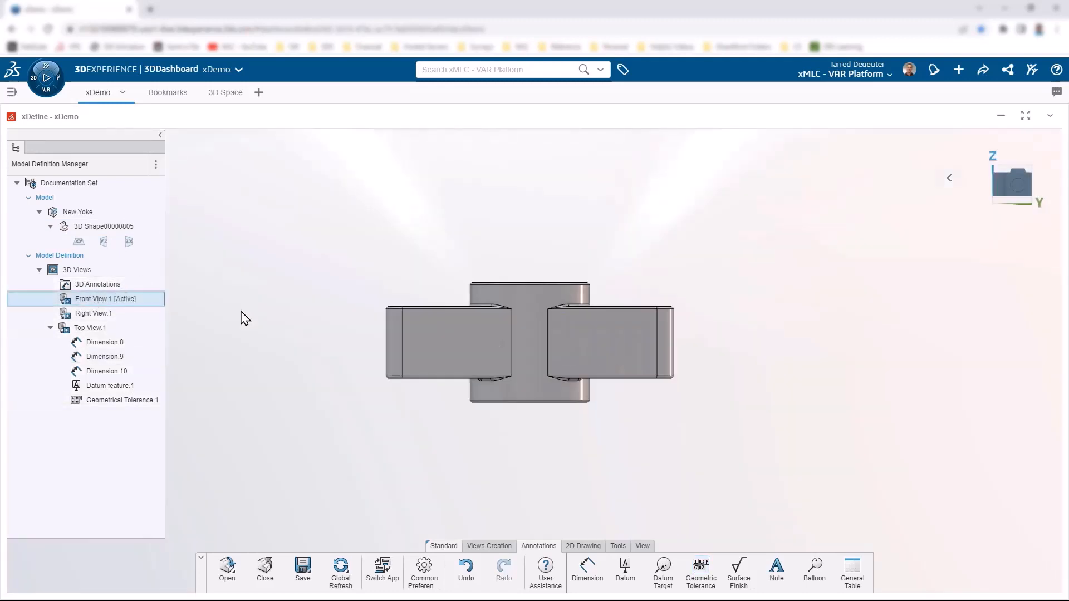
{"action": "left_click", "coordinate": [585, 577]}
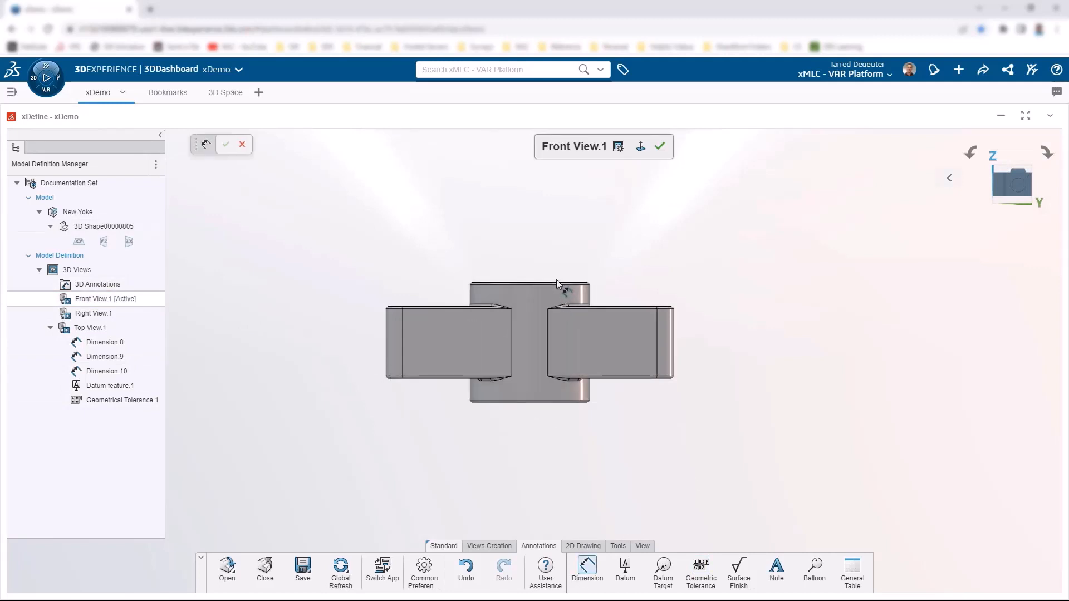
{"action": "scroll", "coordinate": [567, 290], "scroll_direction": "up", "scroll_amount": 3}
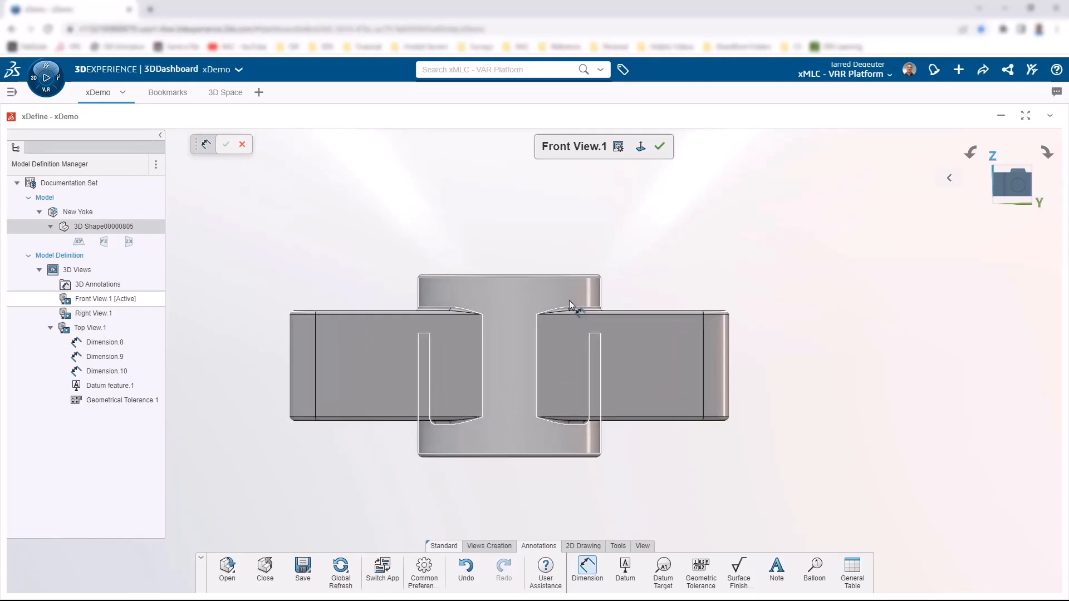
{"action": "scroll", "coordinate": [569, 300], "scroll_direction": "up", "scroll_amount": 1}
{"action": "left_click", "coordinate": [582, 271]}
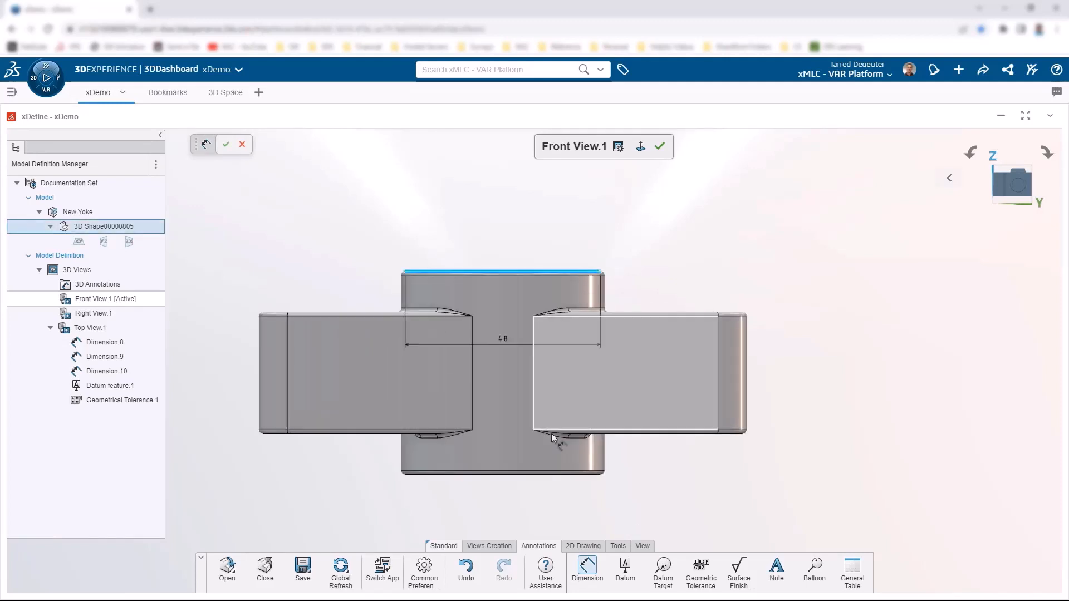
{"action": "left_click", "coordinate": [561, 475]}
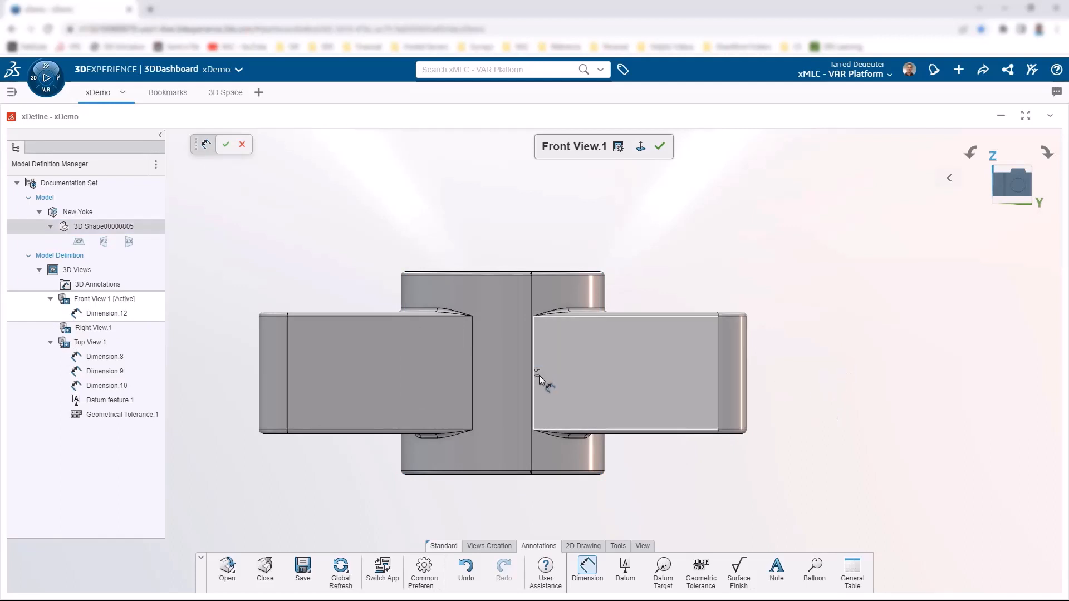
{"action": "key", "text": "Escape"}
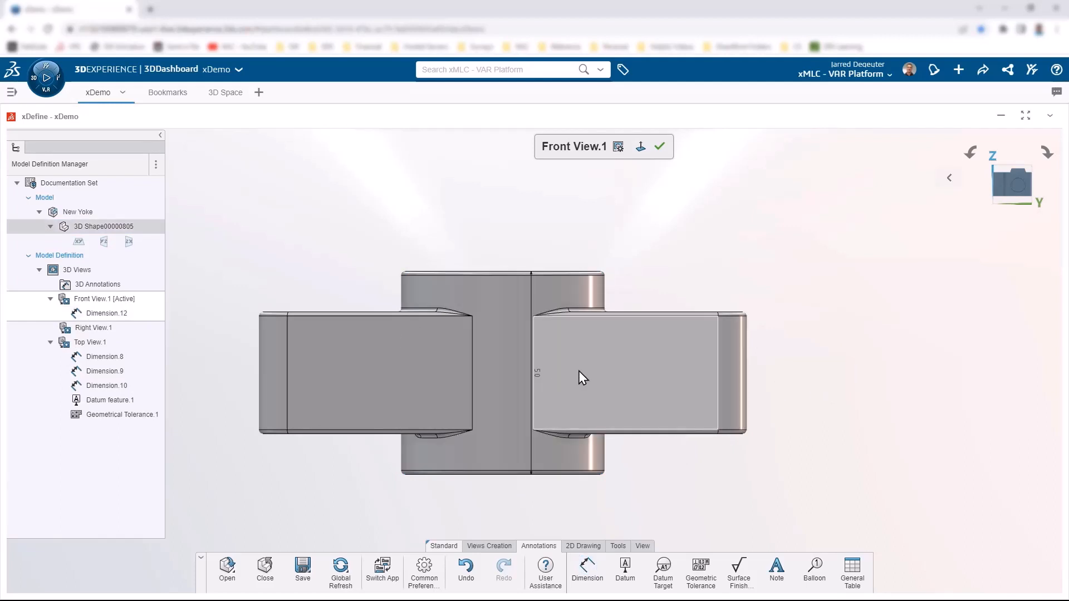
{"action": "left_click_drag", "start_coordinate": [579, 377], "coordinate": [858, 373]}
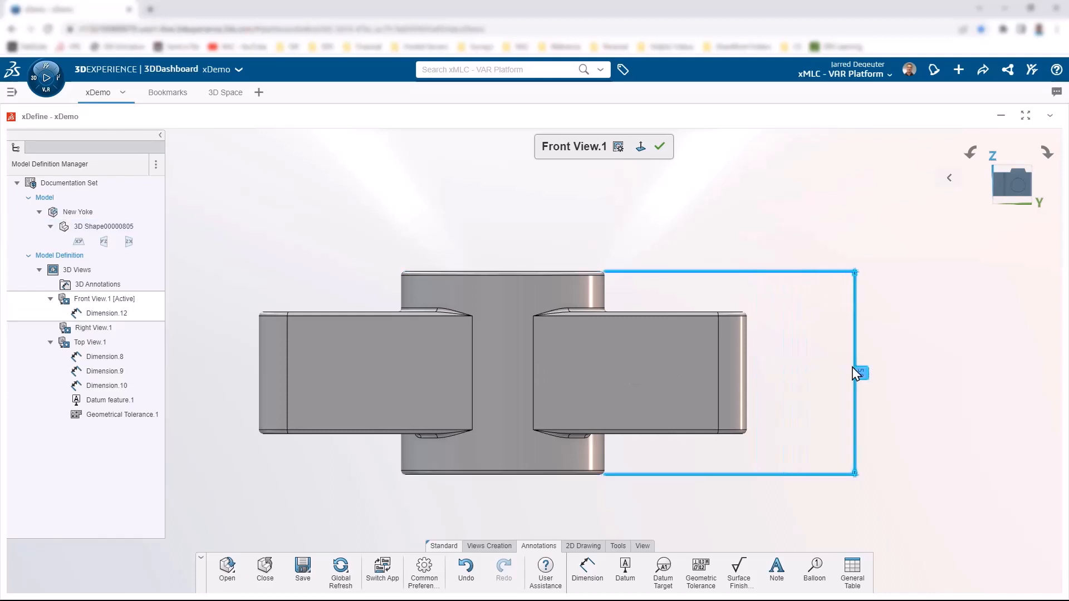
Dimension the right arm's thickness, placed between the part and the overall height dimension, and exit the front view
{"action": "right_click_drag", "start_coordinate": [801, 388], "coordinate": [816, 352]}
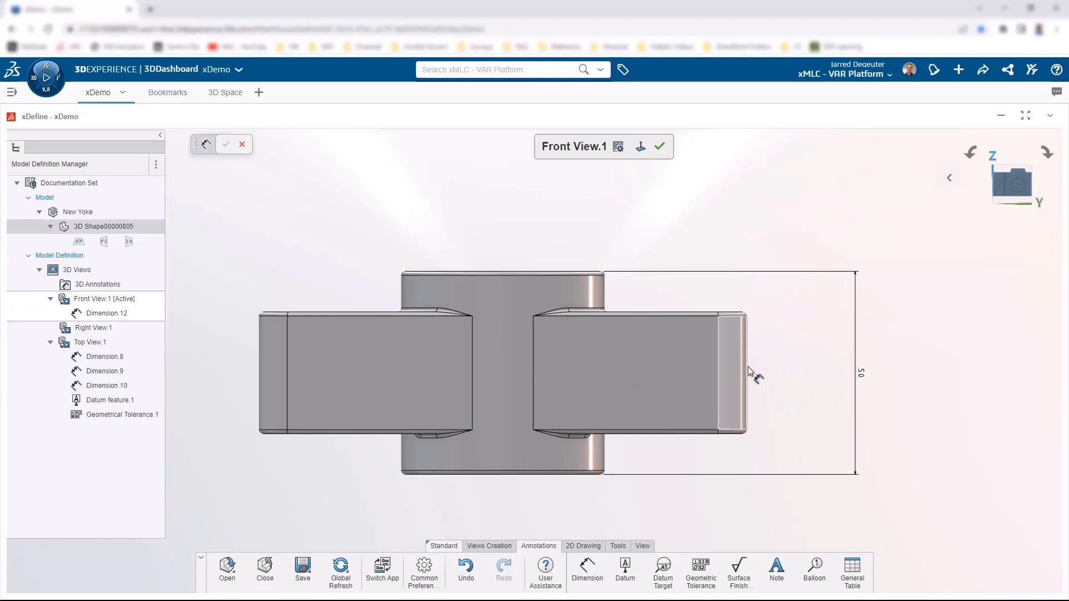
{"action": "left_click", "coordinate": [703, 311]}
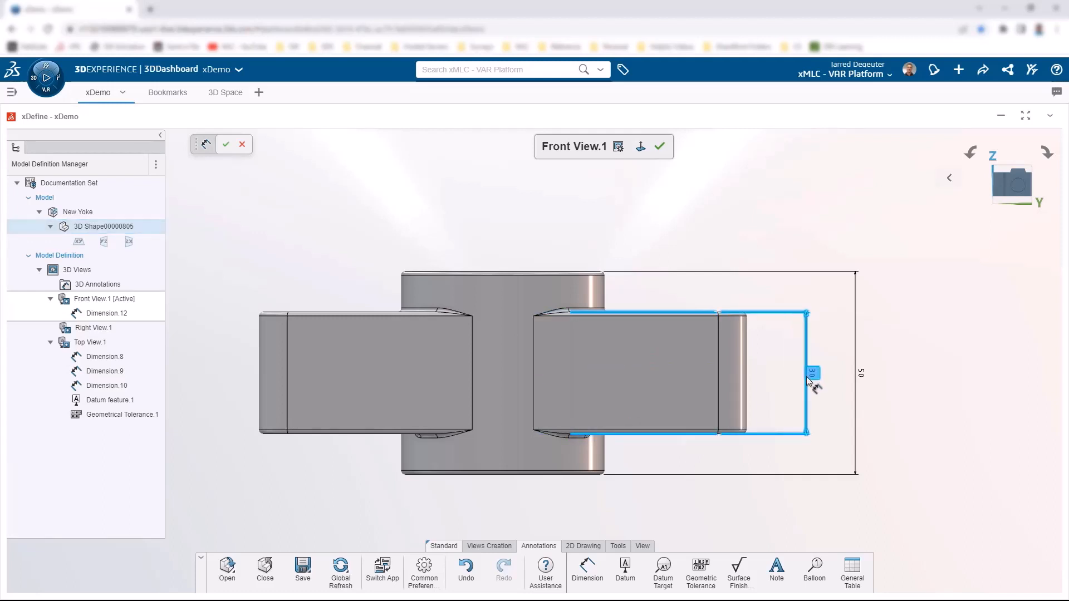
{"action": "left_click", "coordinate": [809, 385]}
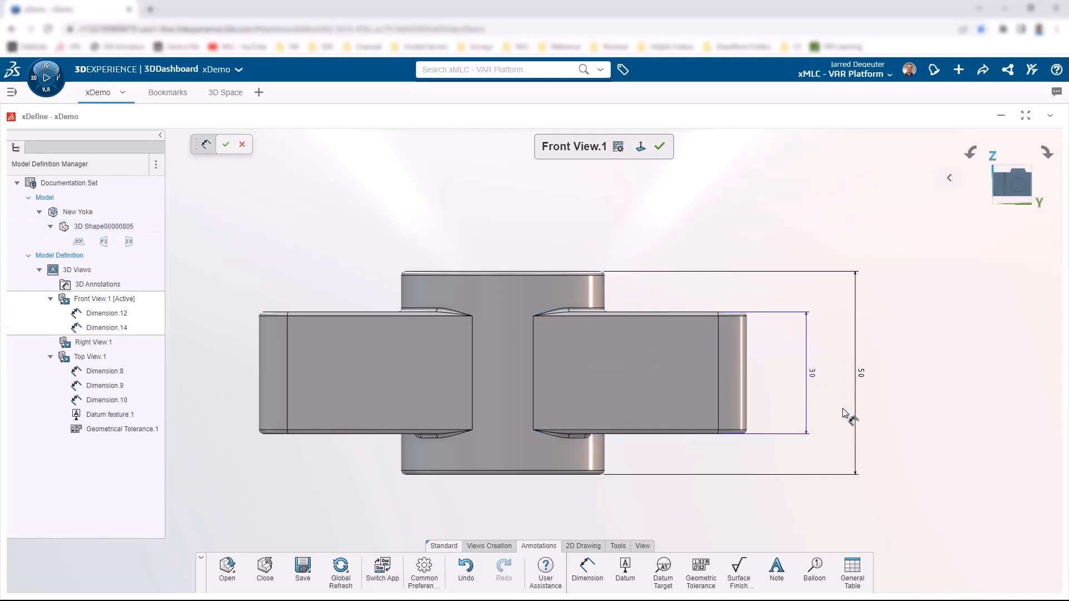
{"action": "left_click", "coordinate": [660, 147]}
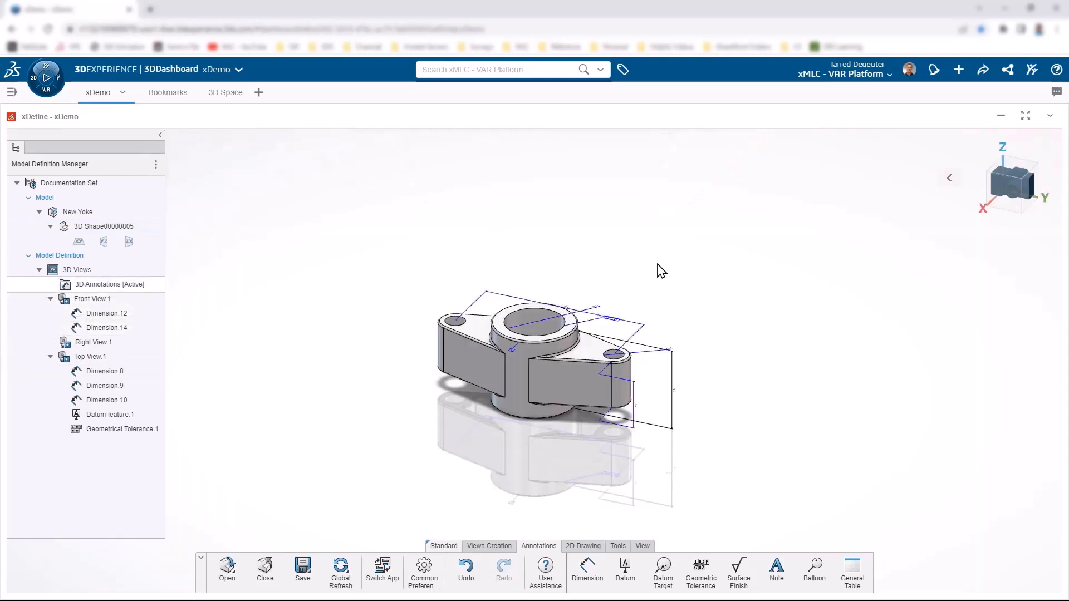
Examine the annotated yoke in 3D and in its front, right and top views, then exit the top view
{"action": "scroll", "coordinate": [623, 348], "scroll_direction": "up", "scroll_amount": 2}
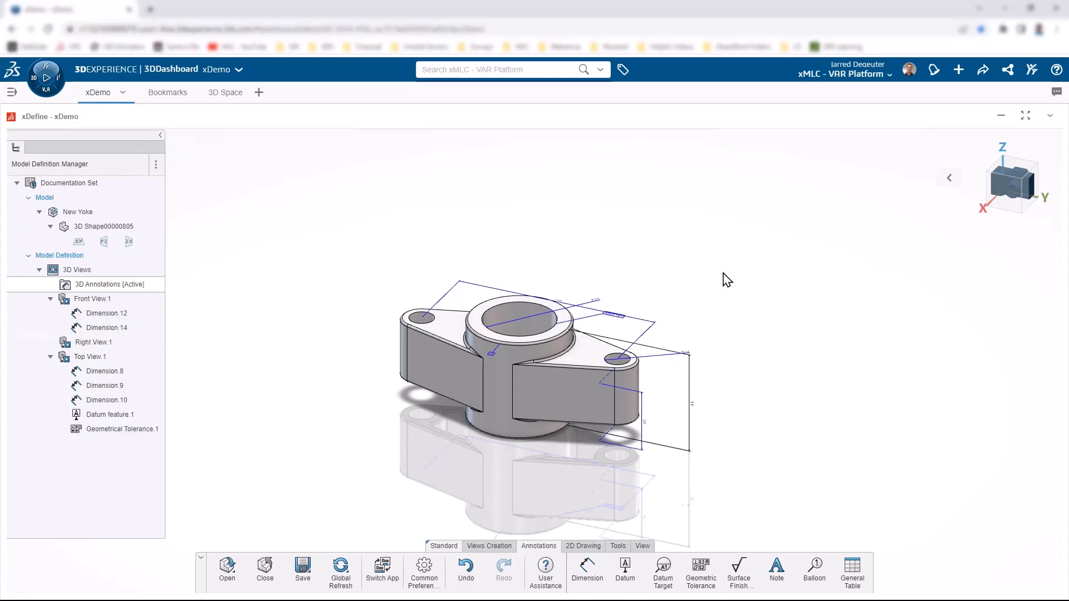
{"action": "scroll", "coordinate": [468, 419], "scroll_direction": "up", "scroll_amount": 2}
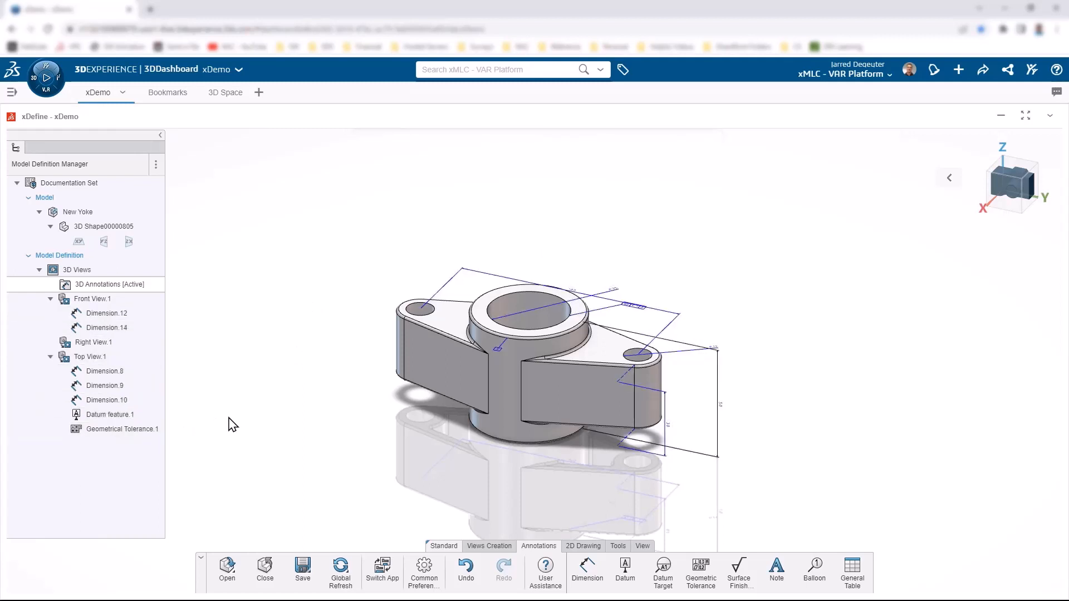
{"action": "left_click", "coordinate": [582, 547]}
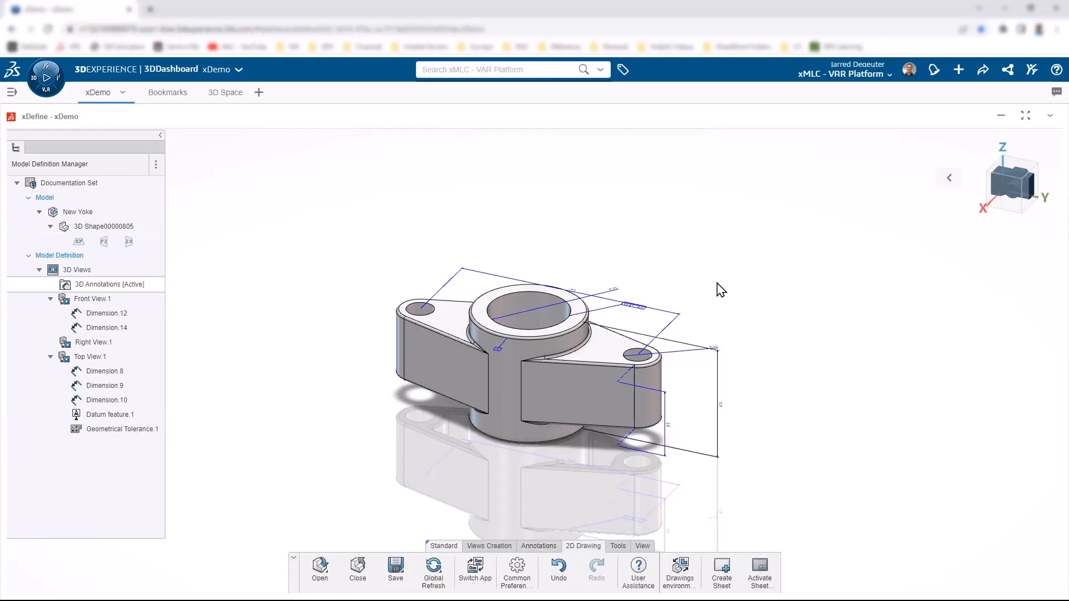
{"action": "middle_click_drag", "start_coordinate": [716, 289], "coordinate": [730, 324]}
{"action": "left_click", "coordinate": [105, 299]}
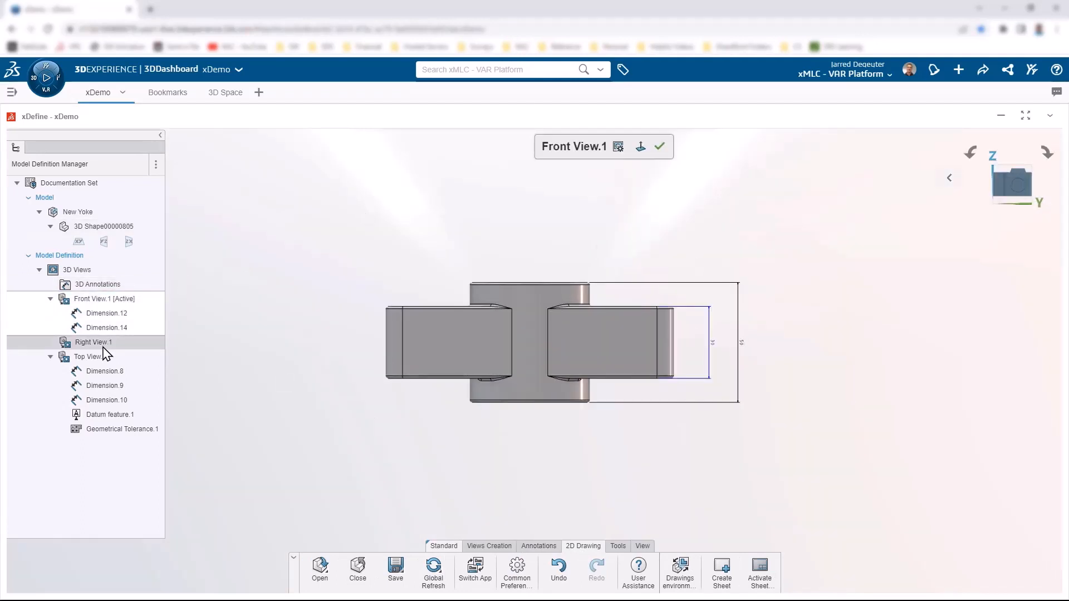
{"action": "left_click", "coordinate": [148, 343]}
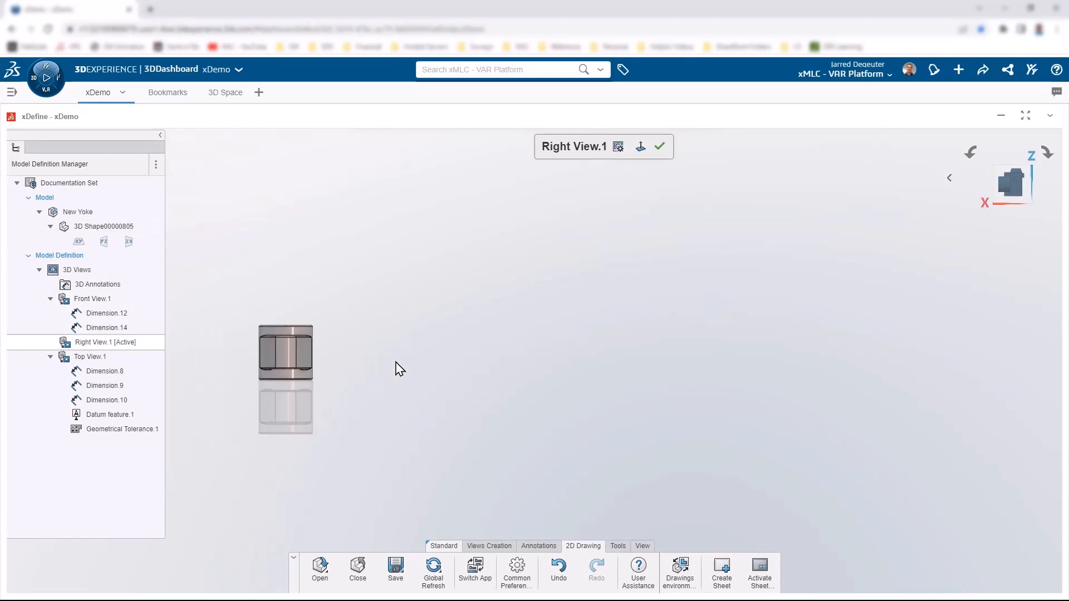
{"action": "left_click", "coordinate": [78, 358]}
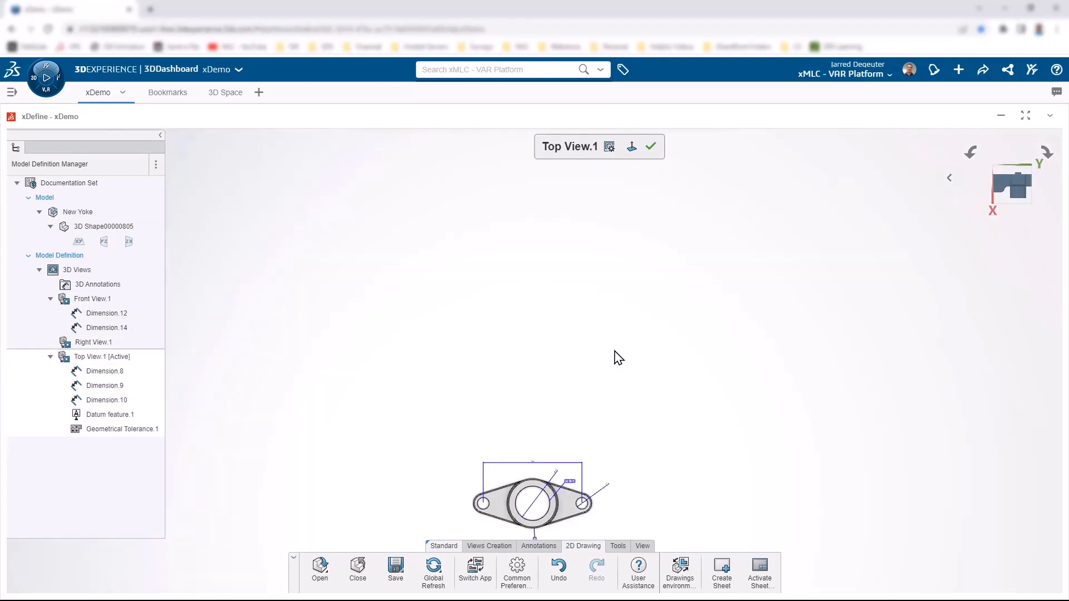
{"action": "left_click", "coordinate": [650, 146]}
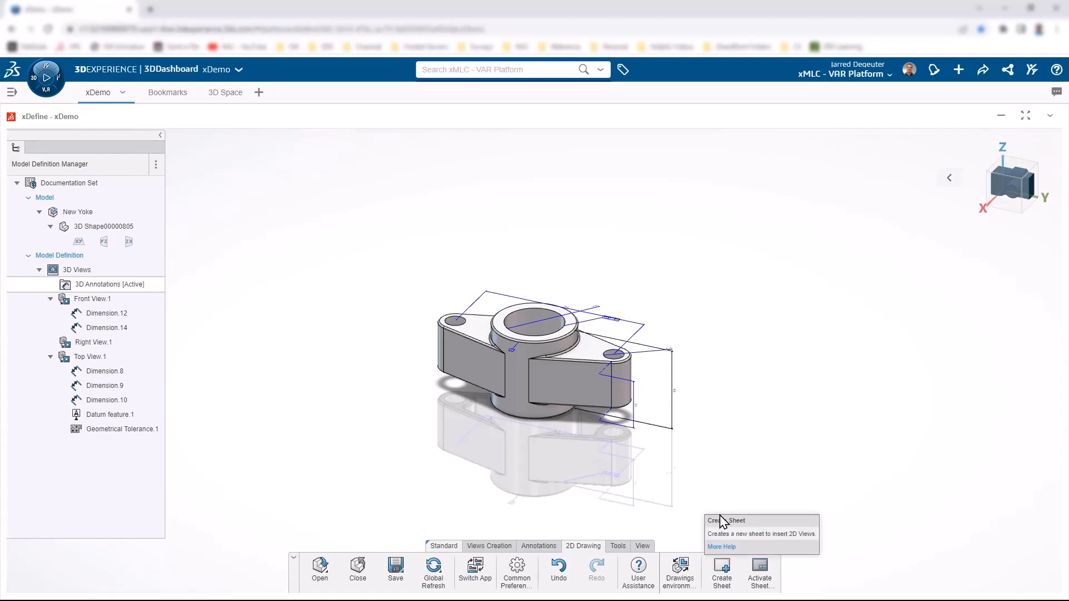
Create a 2D drawing sheet named New Yoke in standard A4 format with portrait layout
{"action": "left_click", "coordinate": [725, 572]}
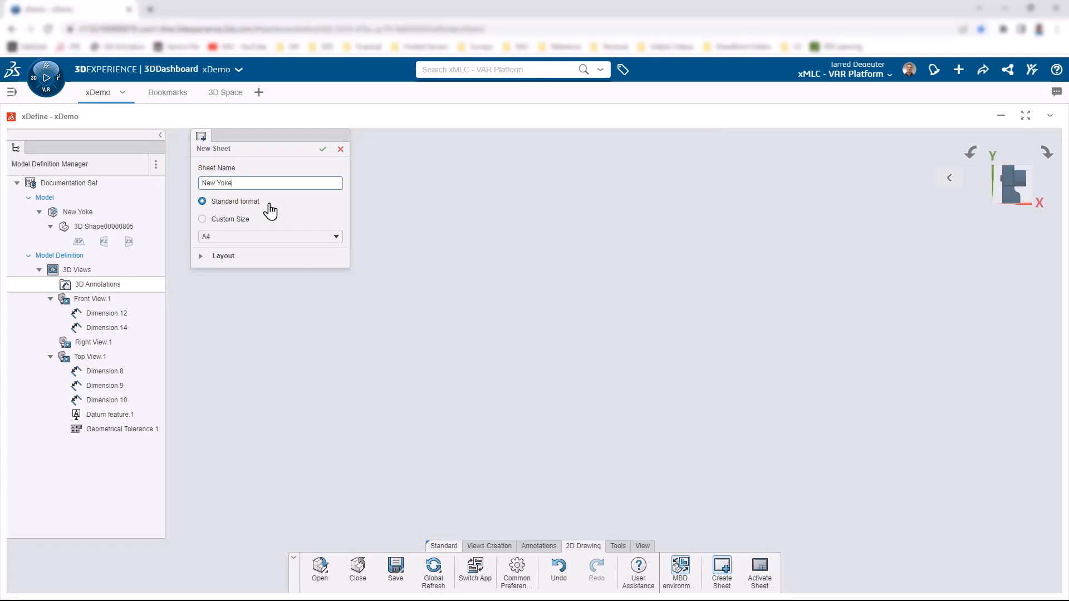
{"action": "left_click", "coordinate": [201, 261]}
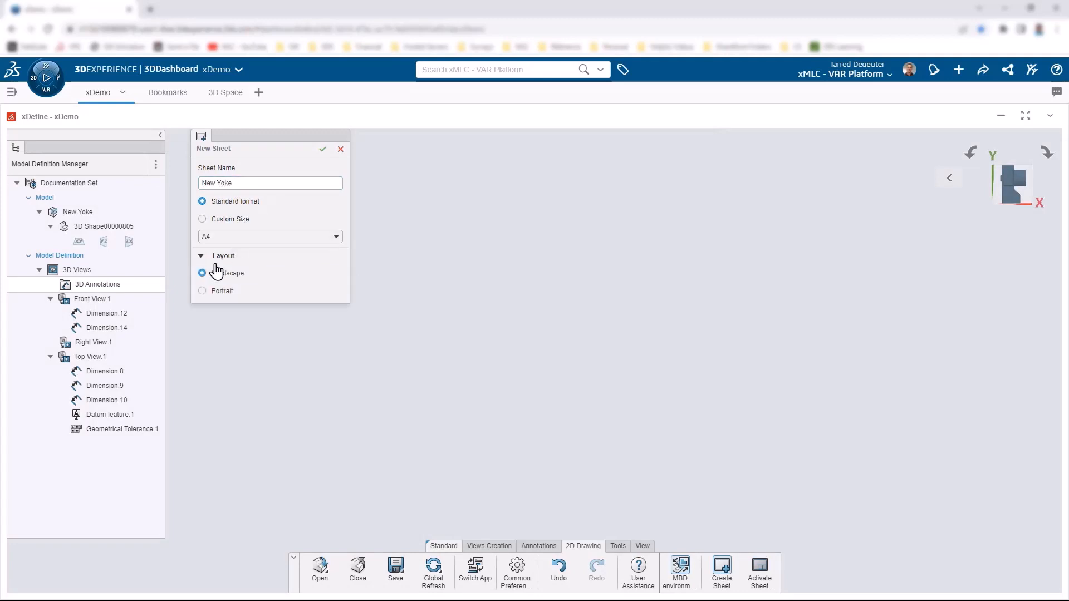
{"action": "left_click", "coordinate": [204, 298]}
{"action": "left_click", "coordinate": [295, 237]}
{"action": "left_click", "coordinate": [295, 237]}
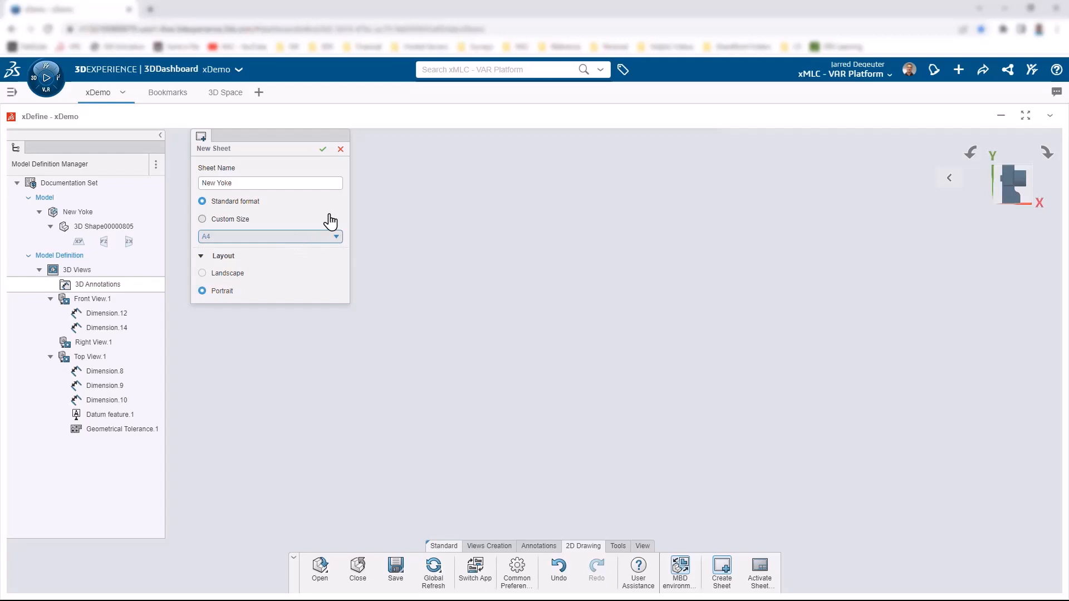
{"action": "left_click", "coordinate": [324, 149]}
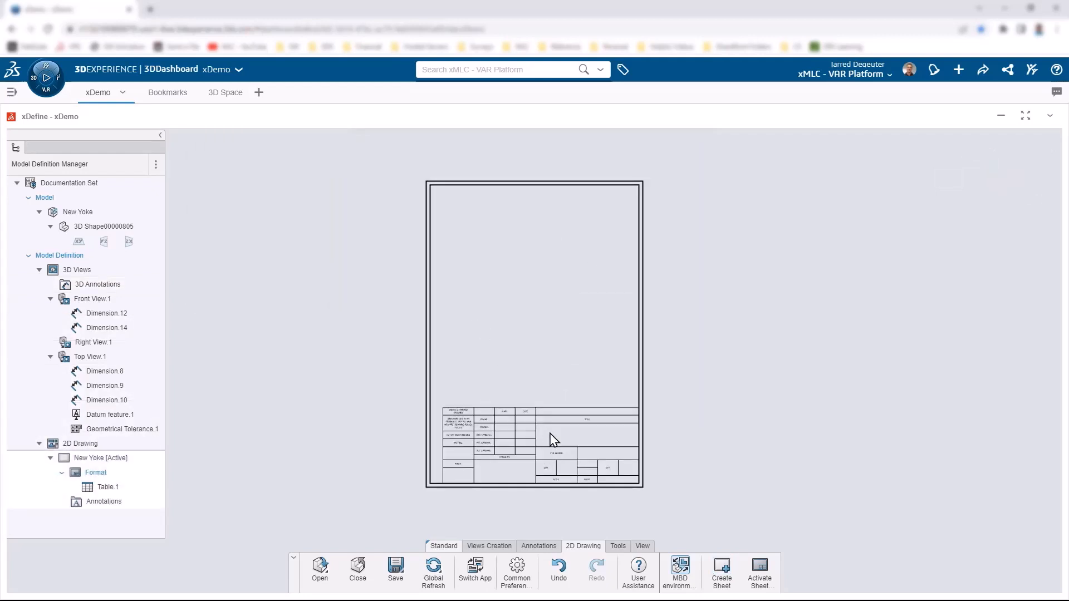
Insert the front view on the sheet just above the title block and the top view above it
{"action": "scroll", "coordinate": [562, 451], "scroll_direction": "up", "scroll_amount": 6}
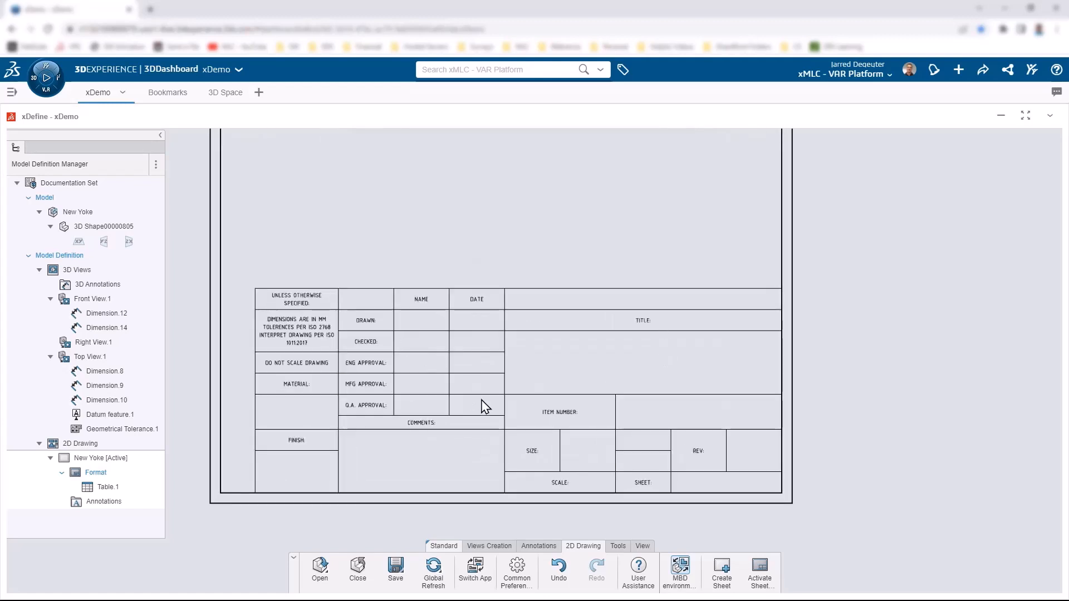
{"action": "scroll", "coordinate": [471, 390], "scroll_direction": "down", "scroll_amount": 3}
{"action": "scroll", "coordinate": [467, 388], "scroll_direction": "down", "scroll_amount": 3}
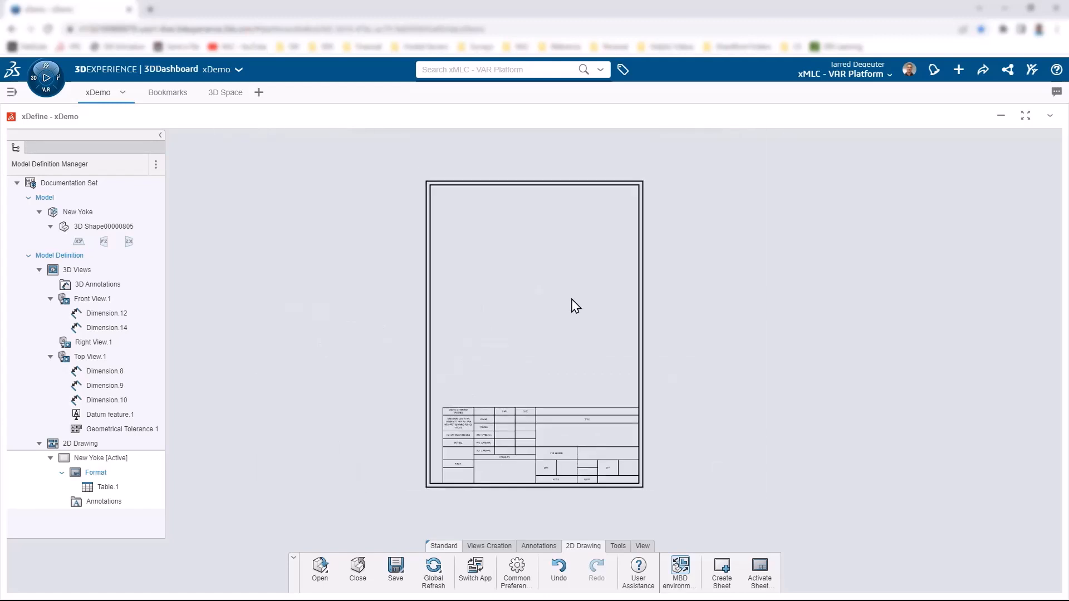
{"action": "scroll", "coordinate": [563, 437], "scroll_direction": "up", "scroll_amount": 2}
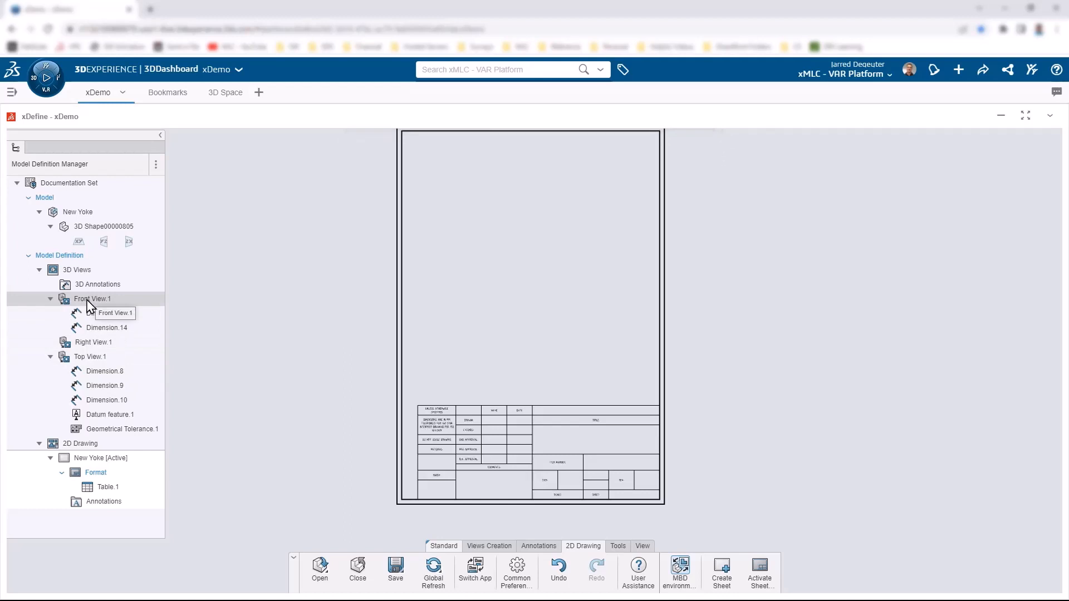
{"action": "mouse_move", "coordinate": [87, 300]}
{"action": "left_mouse_down"}
{"action": "mouse_move", "coordinate": [455, 300]}
{"action": "mouse_move", "coordinate": [493, 334]}
{"action": "mouse_move", "coordinate": [536, 339]}
{"action": "mouse_move", "coordinate": [511, 342]}
{"action": "left_mouse_up"}
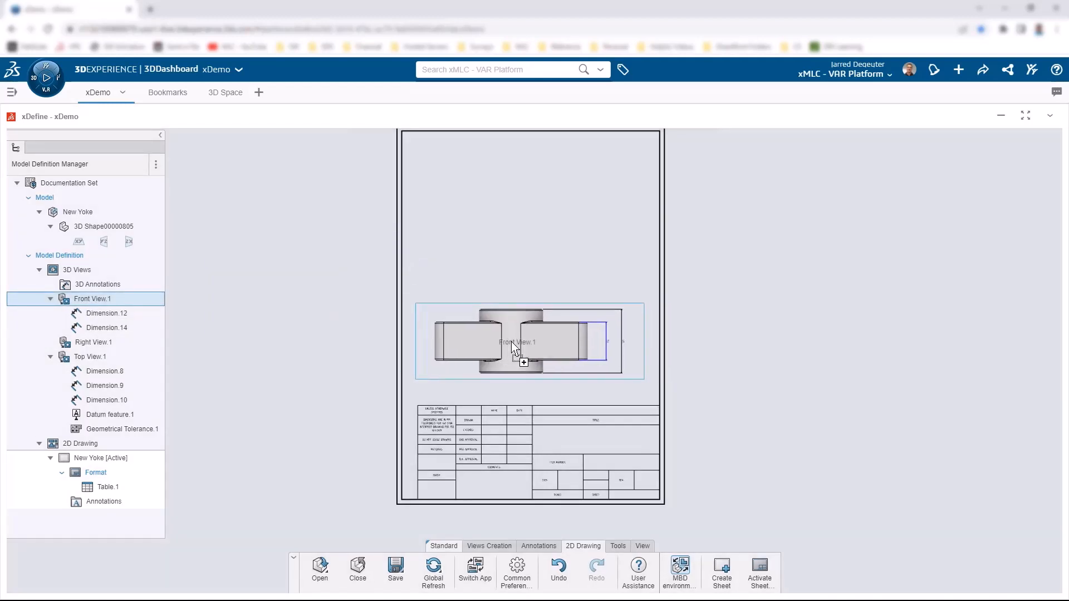
{"action": "mouse_move", "coordinate": [83, 358]}
{"action": "left_mouse_down"}
{"action": "mouse_move", "coordinate": [469, 260]}
{"action": "mouse_move", "coordinate": [533, 212]}
{"action": "mouse_move", "coordinate": [516, 226]}
{"action": "left_mouse_up"}
{"action": "scroll", "coordinate": [687, 222], "scroll_direction": "down", "scroll_amount": 1}
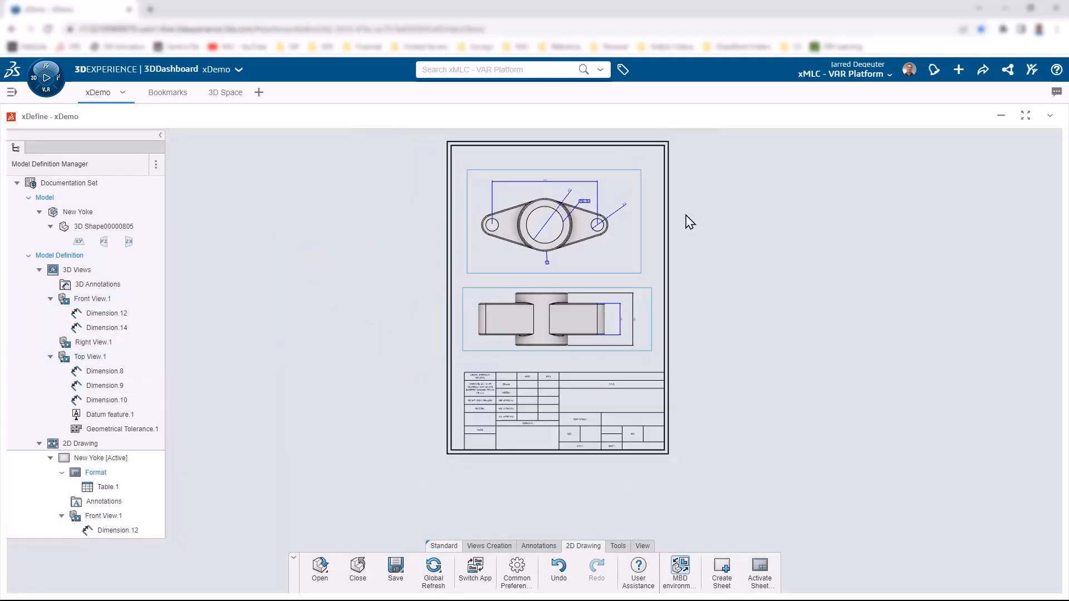
{"action": "scroll", "coordinate": [680, 226], "scroll_direction": "up", "scroll_amount": 2}
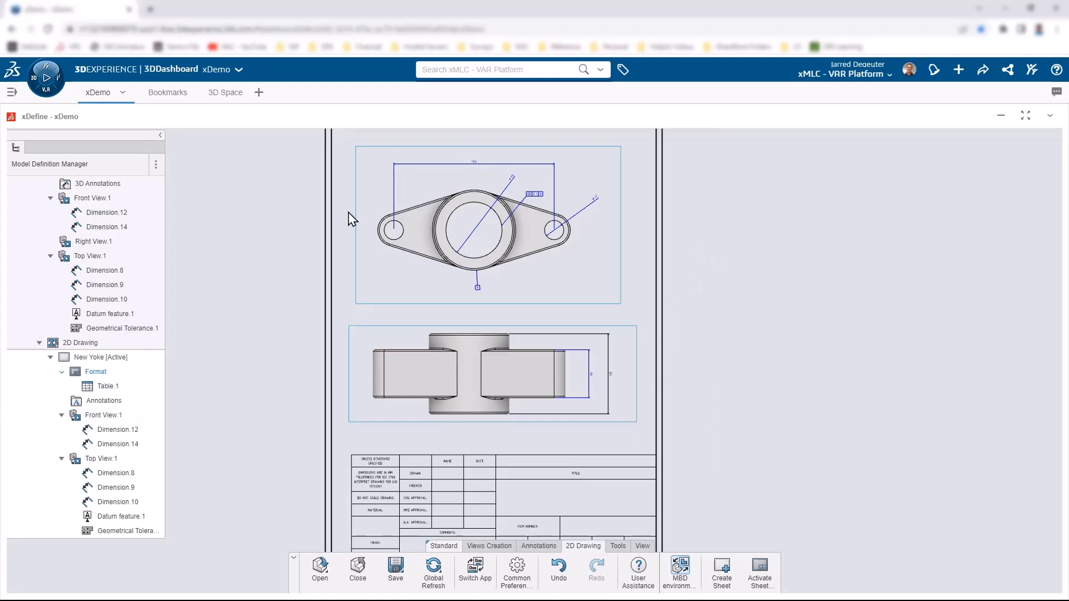
{"action": "scroll", "coordinate": [632, 403], "scroll_direction": "down", "scroll_amount": 3}
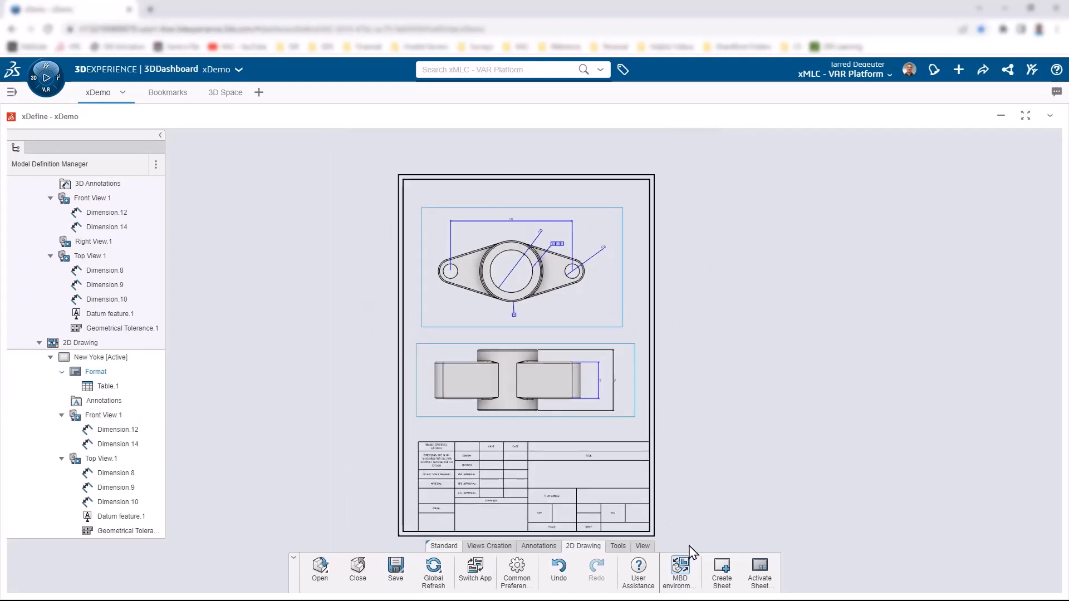
Export the 2D drawing as a PDF file on disk with the file name New Yoke
{"action": "left_click", "coordinate": [618, 546]}
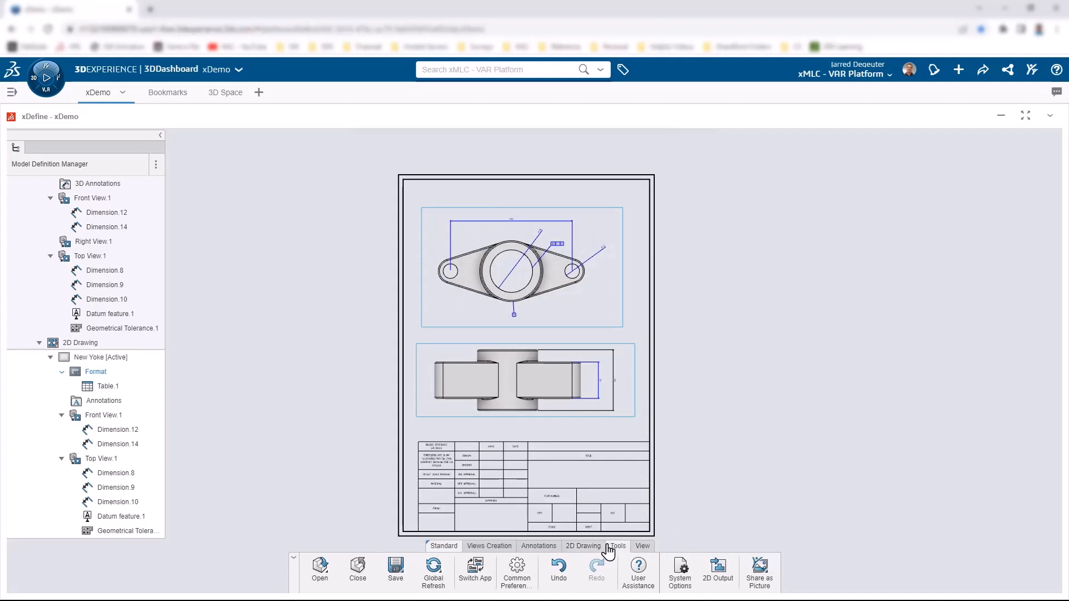
{"action": "left_click", "coordinate": [718, 568]}
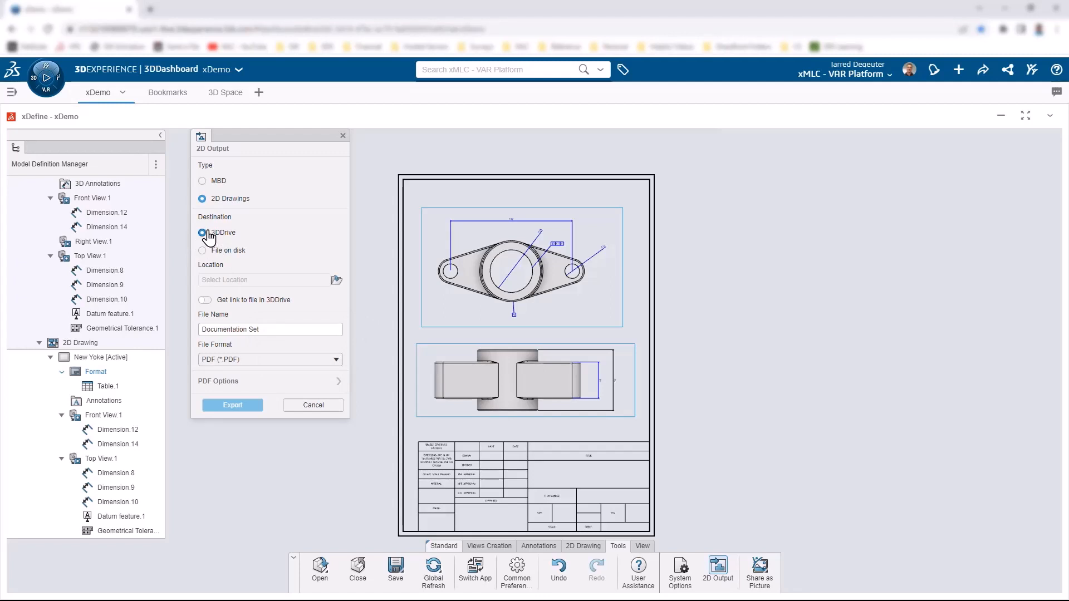
{"action": "left_click", "coordinate": [202, 181]}
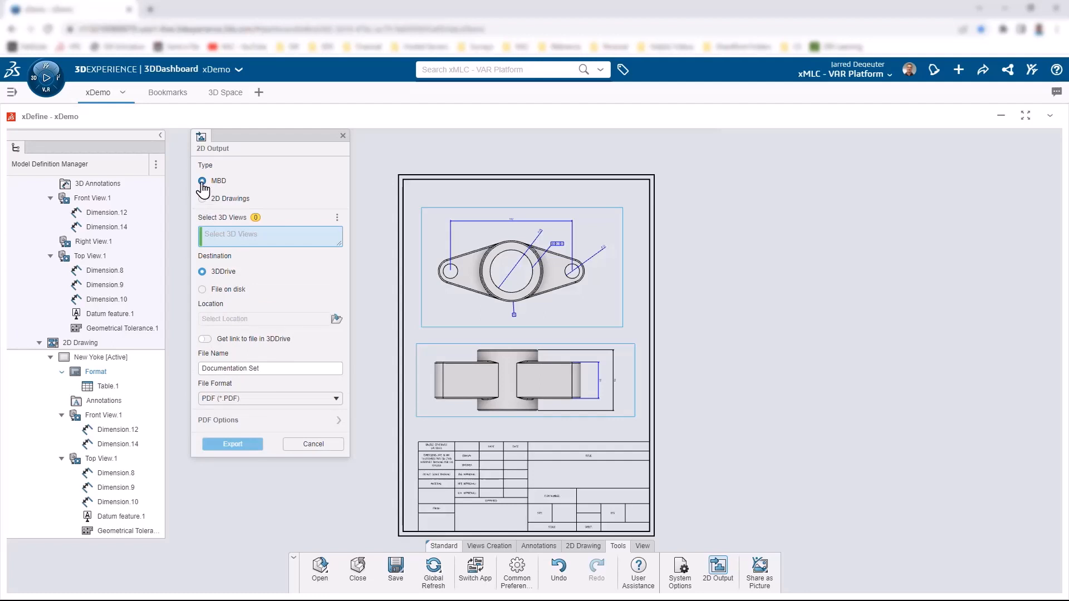
{"action": "left_click", "coordinate": [202, 198]}
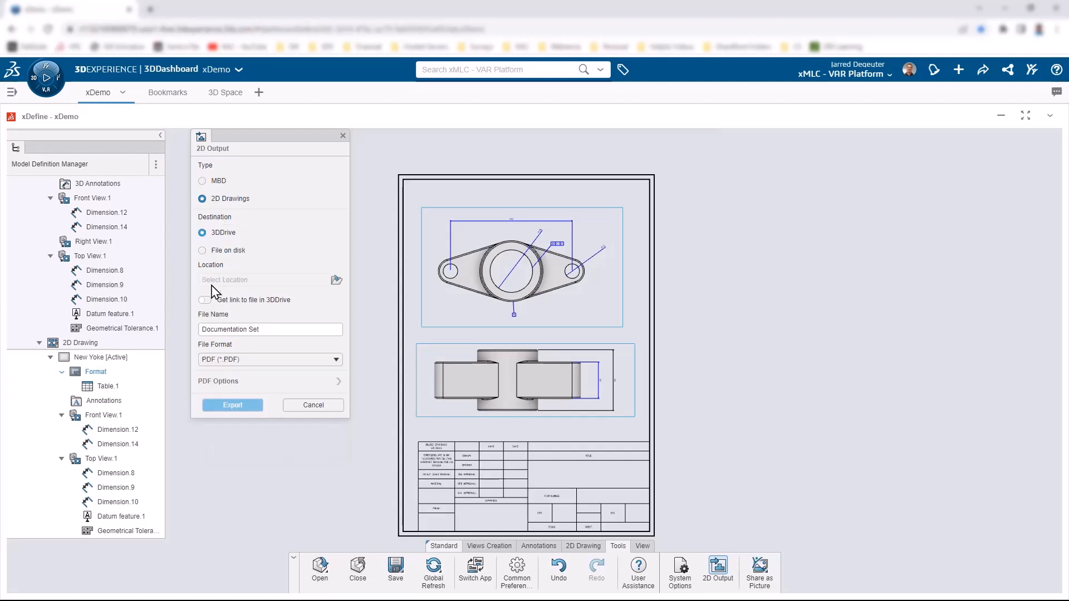
{"action": "triple_click", "coordinate": [278, 330]}
{"action": "type", "text": "New Yoke"}
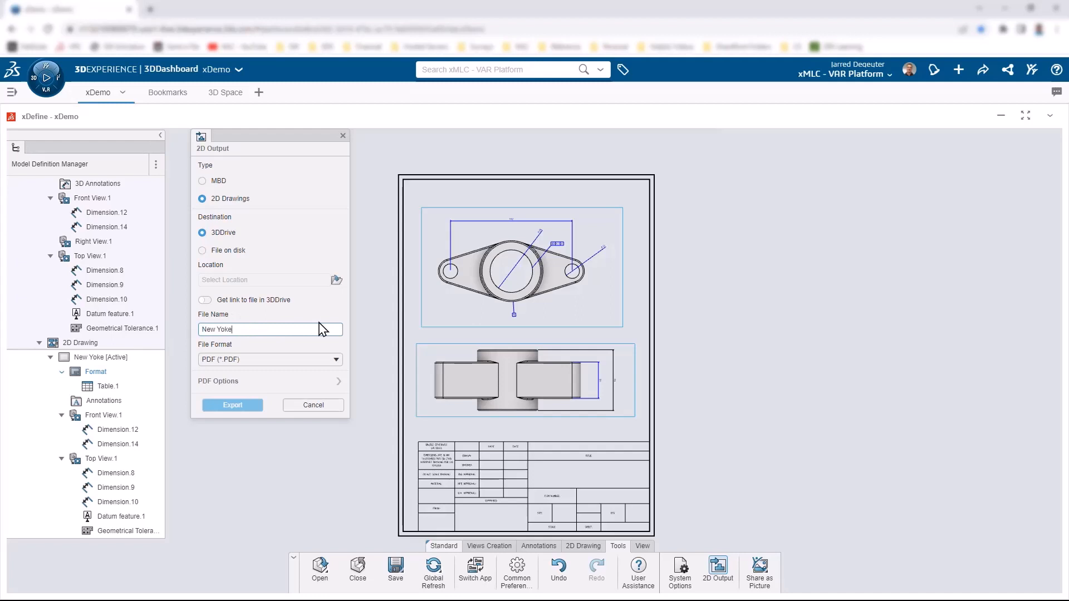
{"action": "left_click", "coordinate": [218, 250]}
{"action": "left_click", "coordinate": [229, 355]}
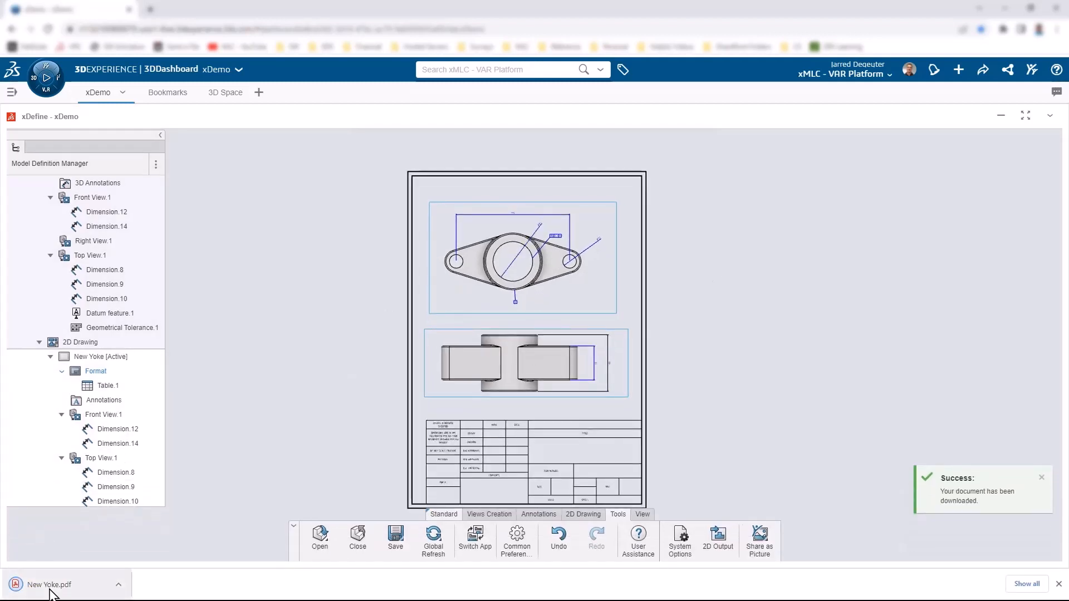
Open the exported New Yoke.pdf, check its views, annotations and title block, and close it
{"action": "left_click", "coordinate": [16, 585]}
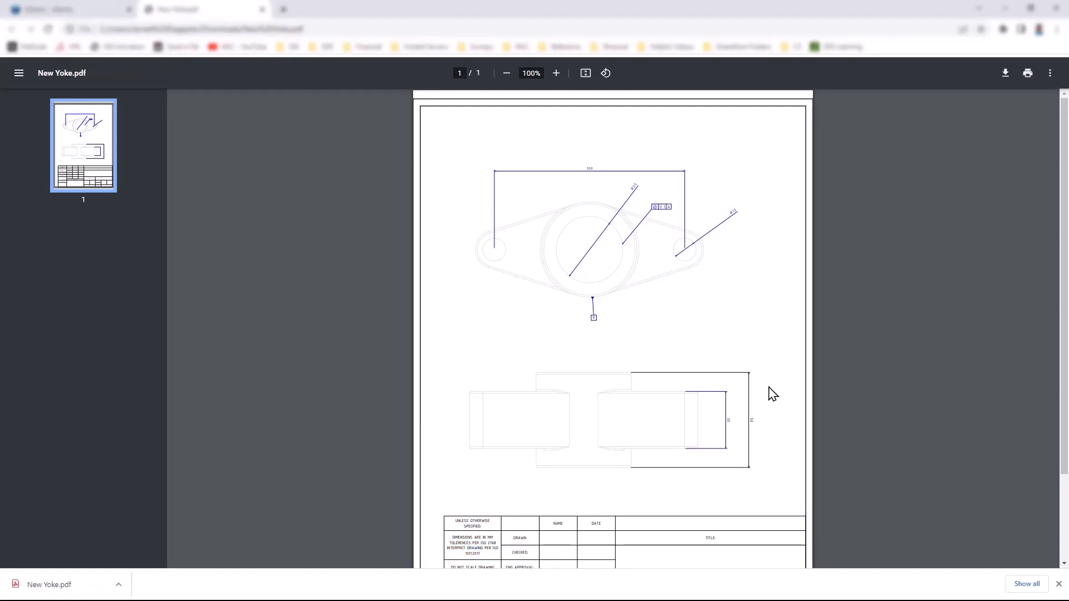
{"action": "scroll", "coordinate": [799, 379], "scroll_direction": "down", "scroll_amount": 2}
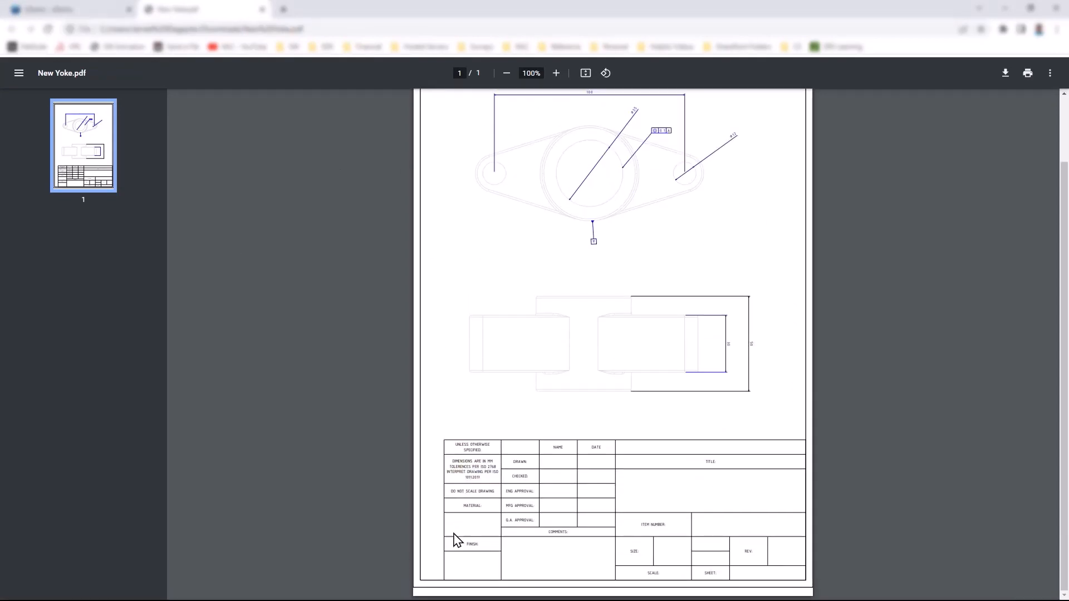
{"action": "scroll", "coordinate": [802, 412], "scroll_direction": "up", "scroll_amount": 2}
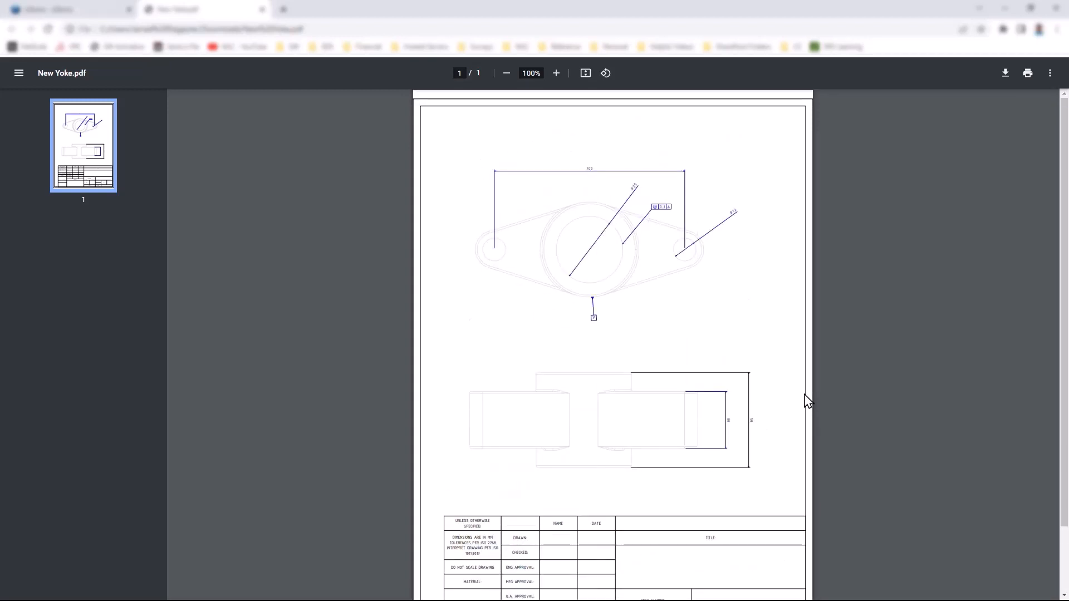
{"action": "left_click", "coordinate": [263, 11]}
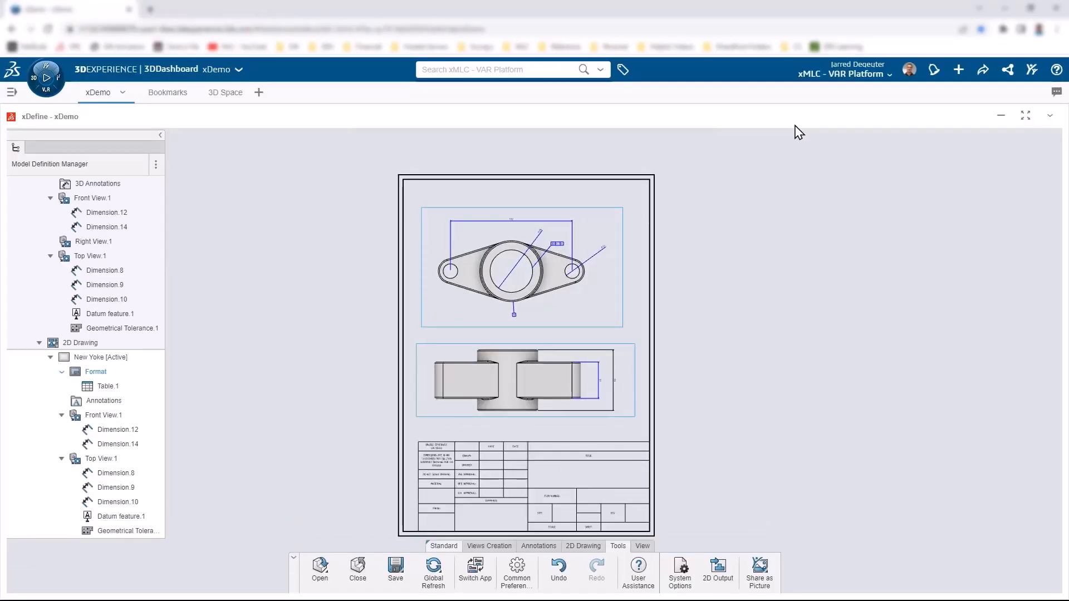
Save the yoke's documentation set
{"action": "left_click", "coordinate": [395, 568]}
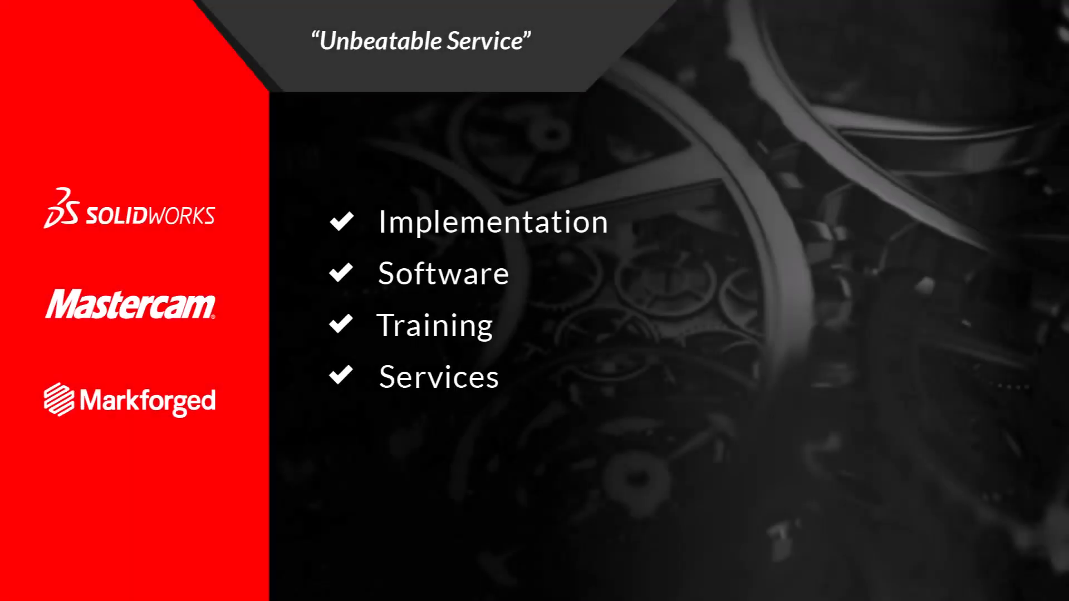